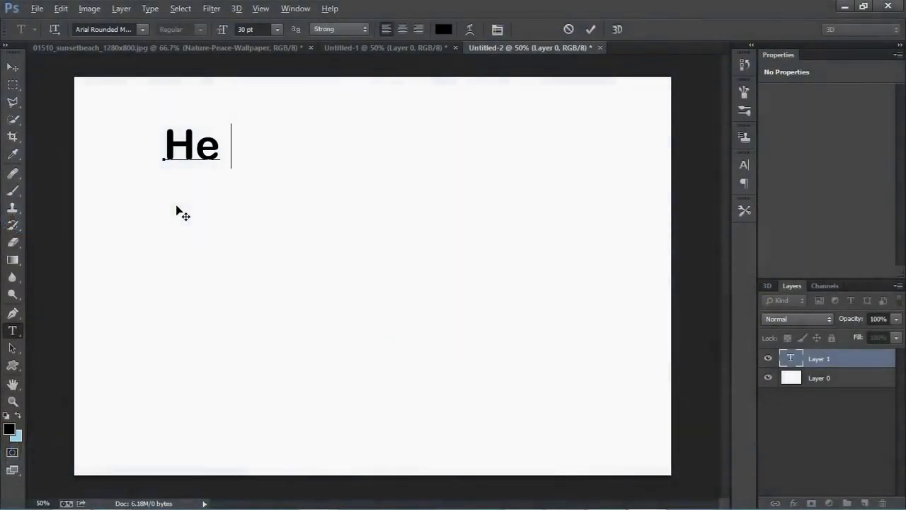
Step: Type a four-line 'hello youtube' note on changing a picture's sky background, then erase it all
type("llo ")
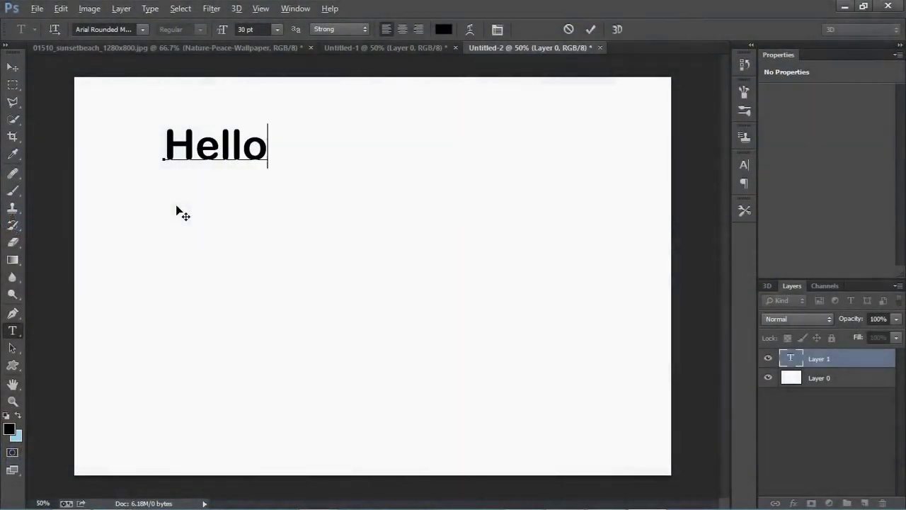
type("youtube")
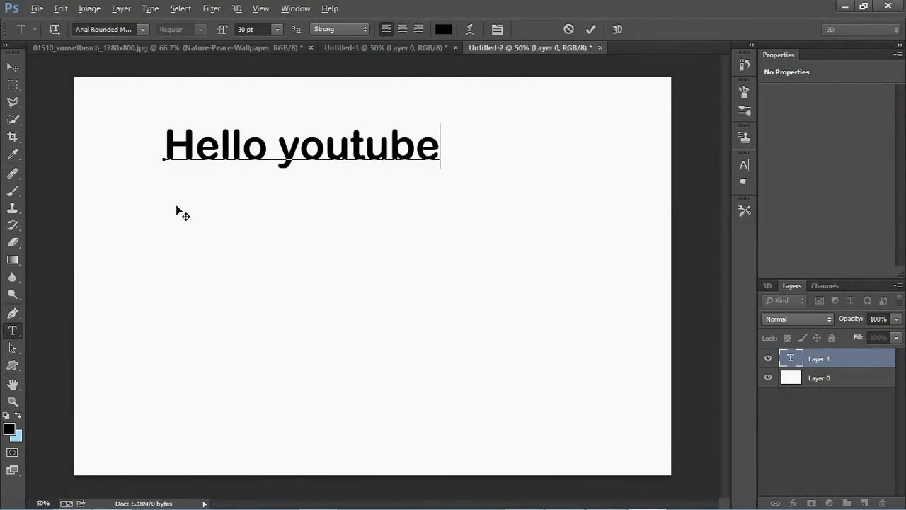
type(". to")
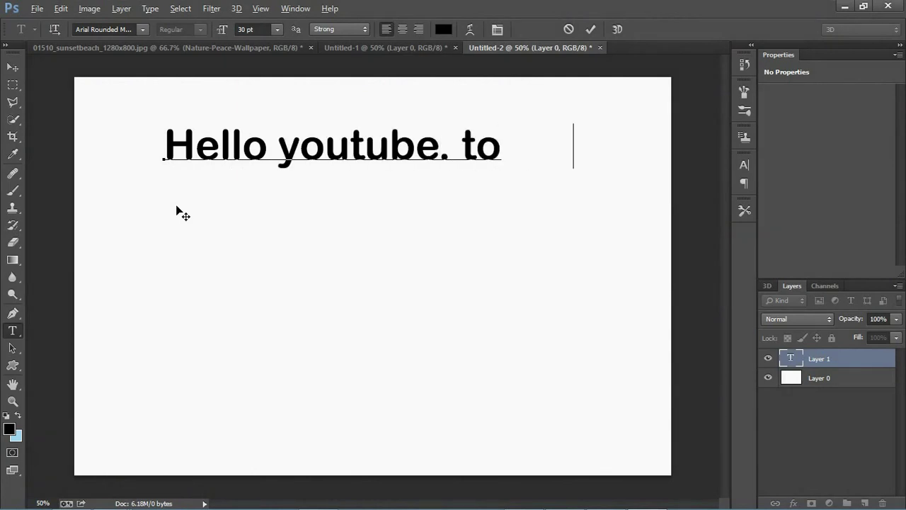
type("day")
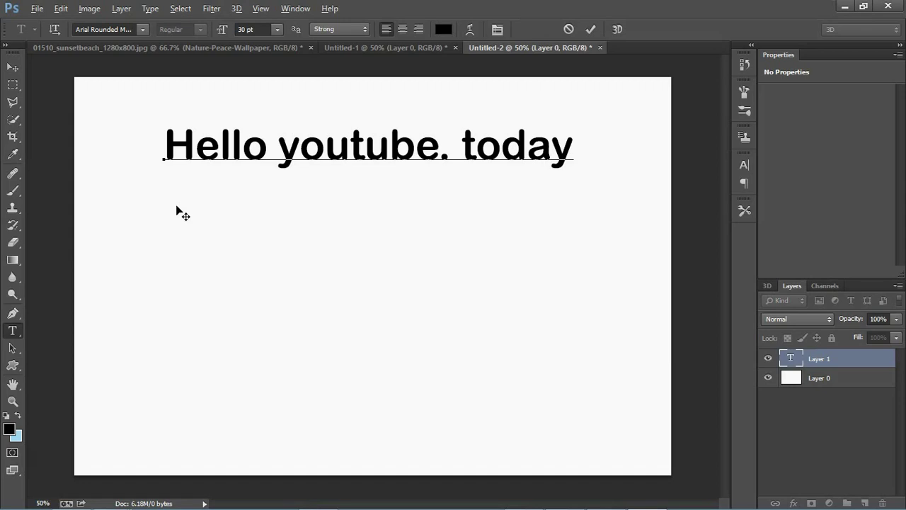
key("Return")
type("am g ")
type("am gonna")
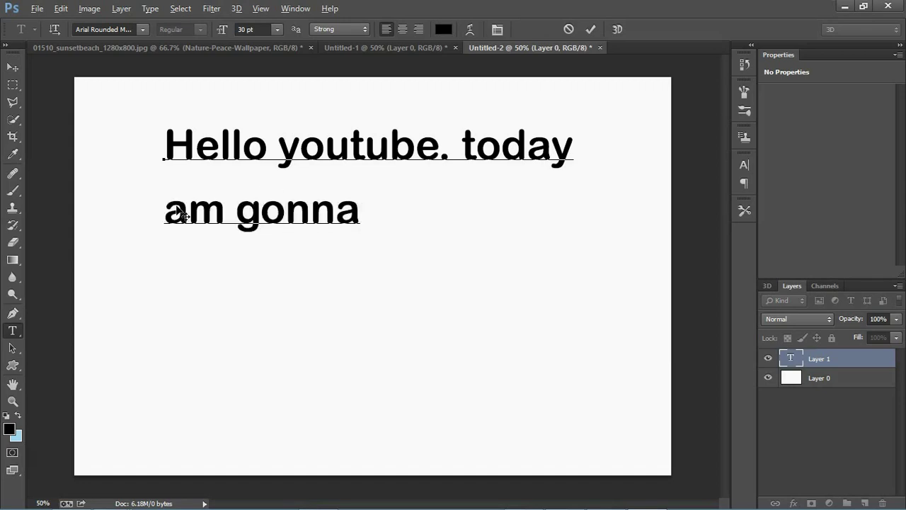
type("w you")
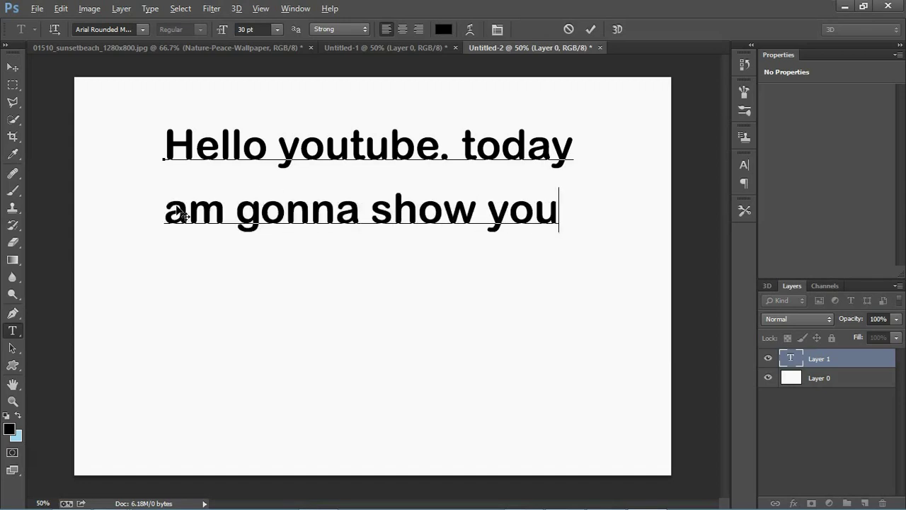
type("how to")
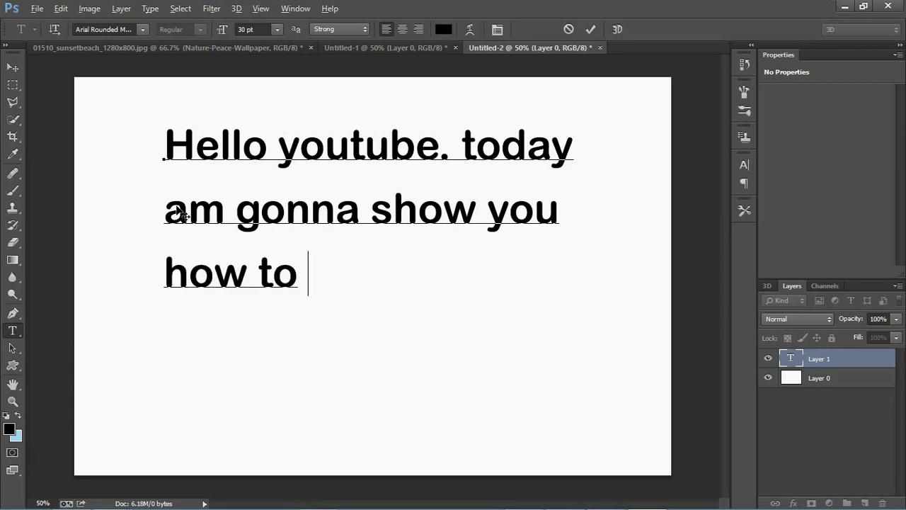
type("change the")
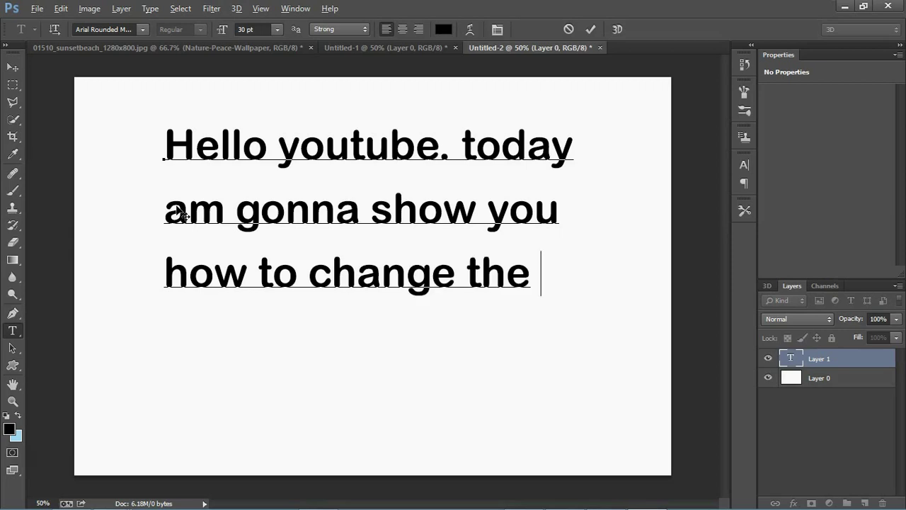
type("sky")
key("Return")
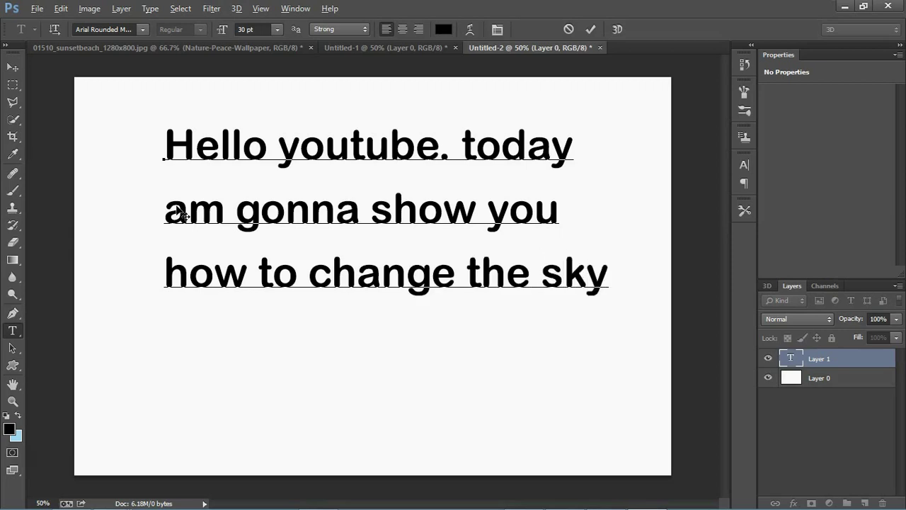
type("bac")
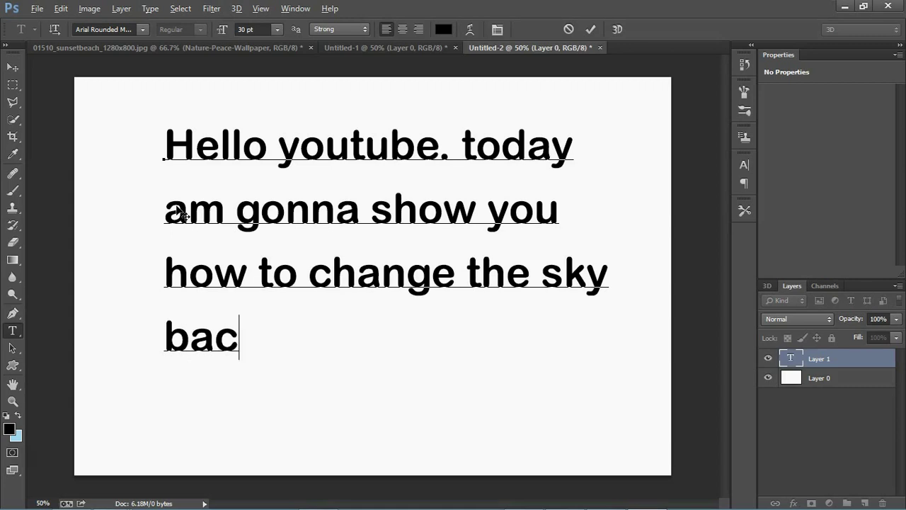
type("kgr")
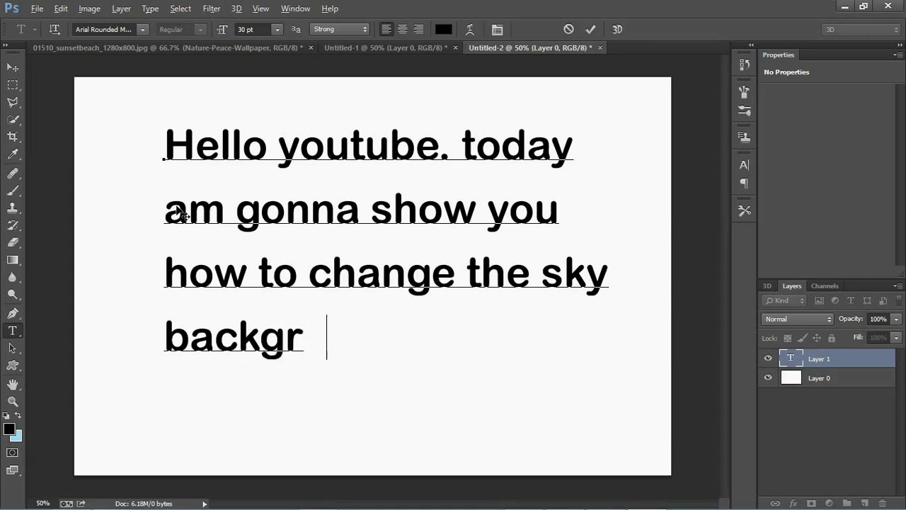
type("ound")
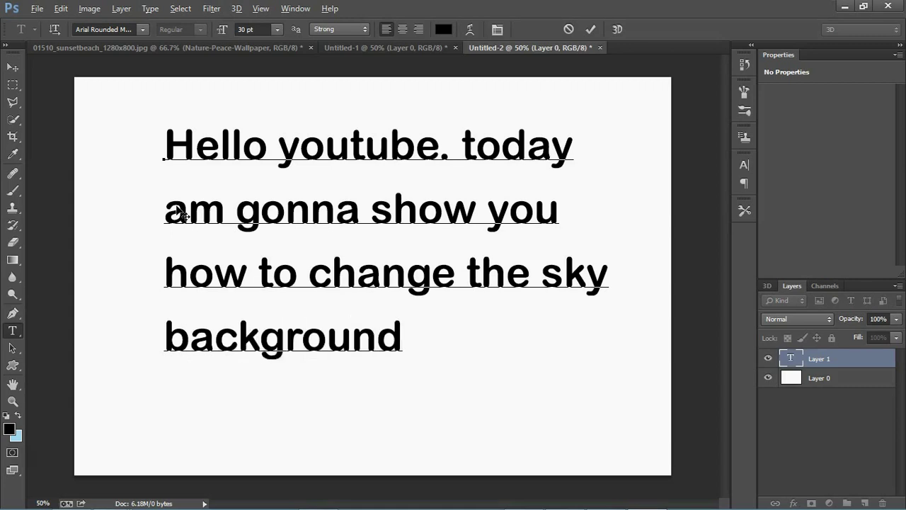
type(" of")
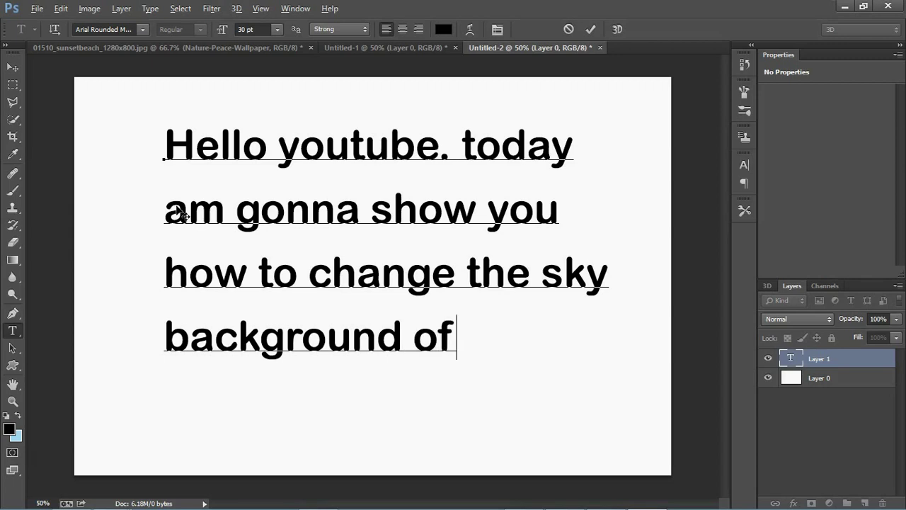
type("d a pi")
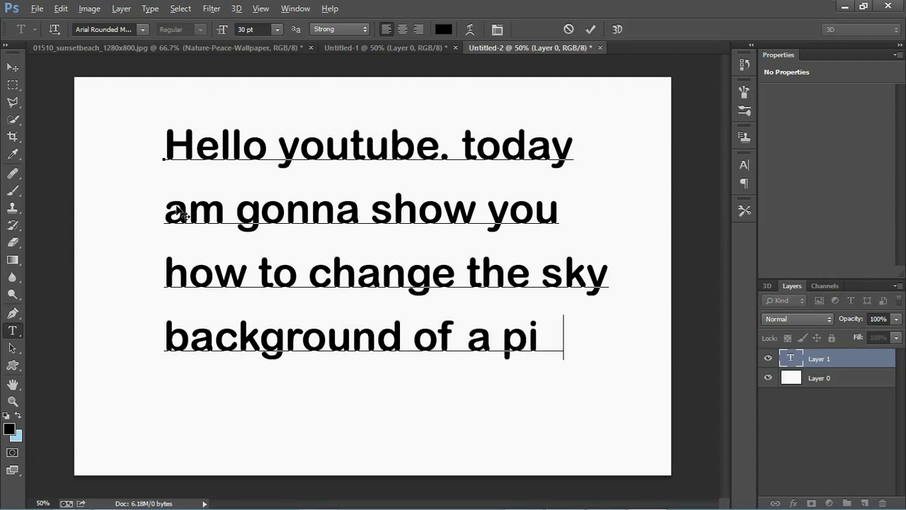
type("cyu")
key("BackSpace")
key("BackSpace")
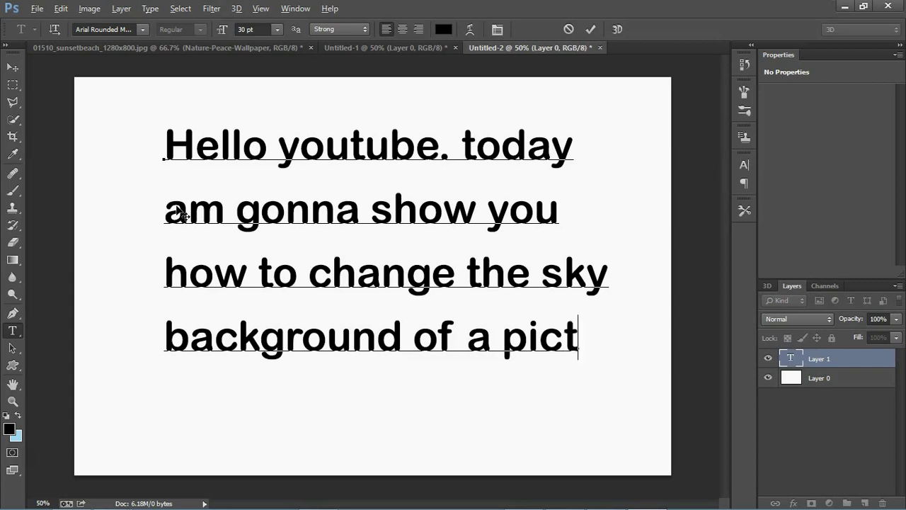
type("ur")
type(".")
key("ctrl+a")
key("BackSpace")
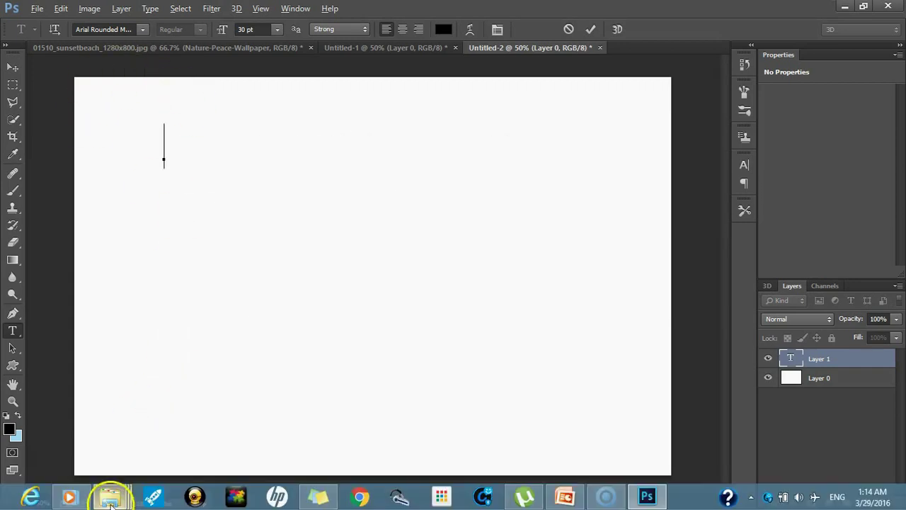
Step: Drag the kettleman city california and Nature-Peace-Wallpaper photos from web picx toward Photoshop's Untitled-1
left_click(112, 498)
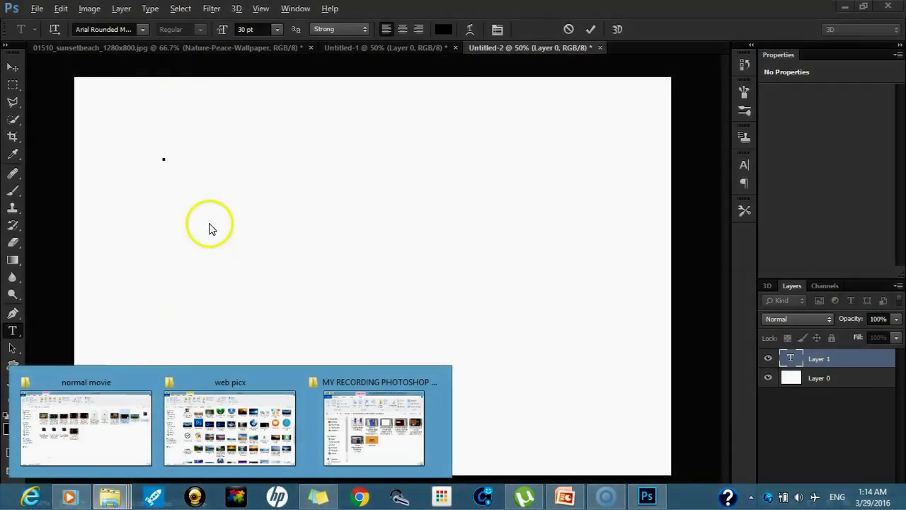
left_click(348, 48)
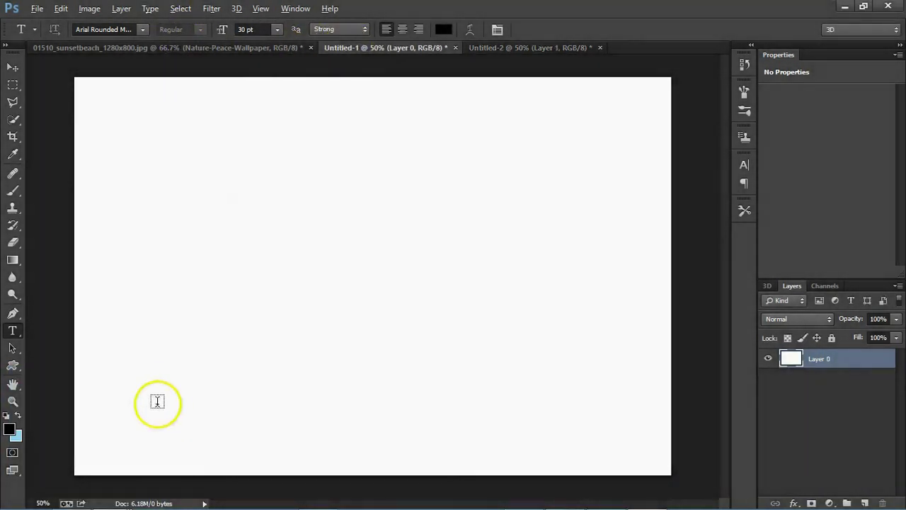
left_click(112, 496)
left_click(286, 421)
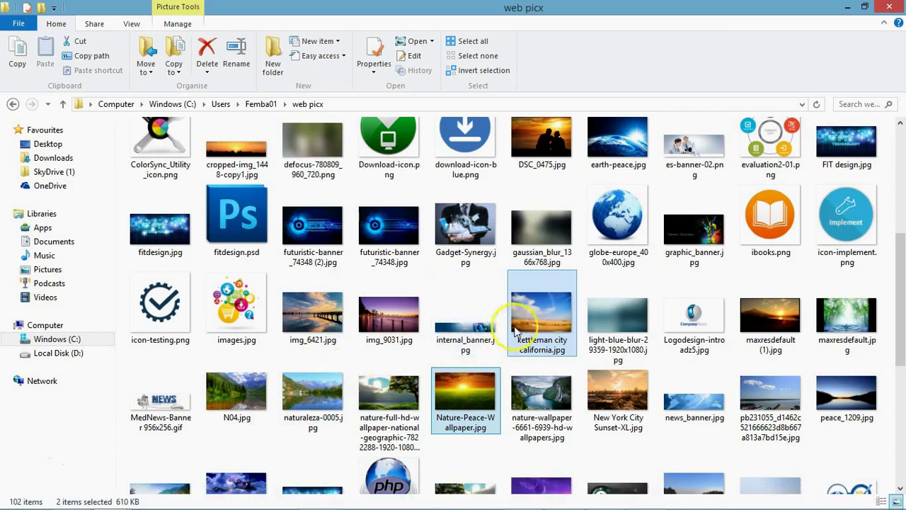
left_click_drag(528, 332, 653, 498)
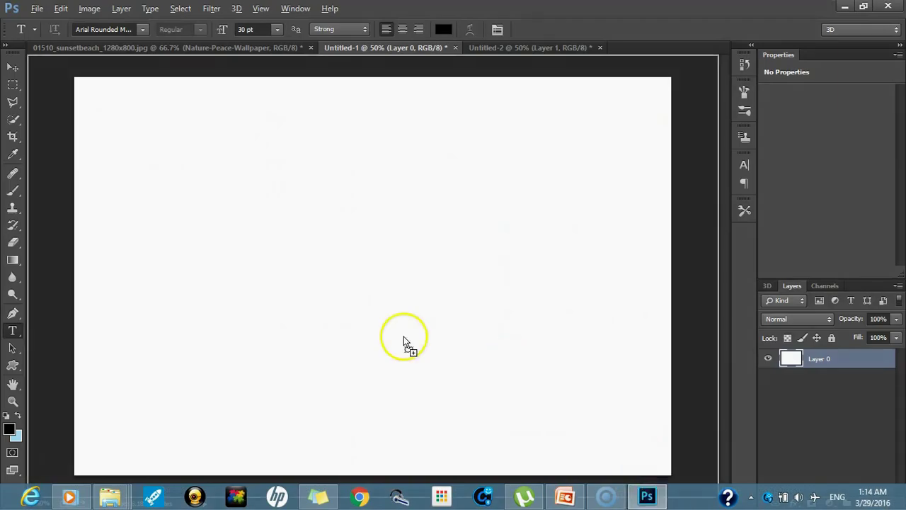
Step: Place both photos on Untitled-1 and rasterize the Nature-Peace-Wallpaper and kettleman city california layers
left_click_drag(652, 498, 403, 336)
key("Return")
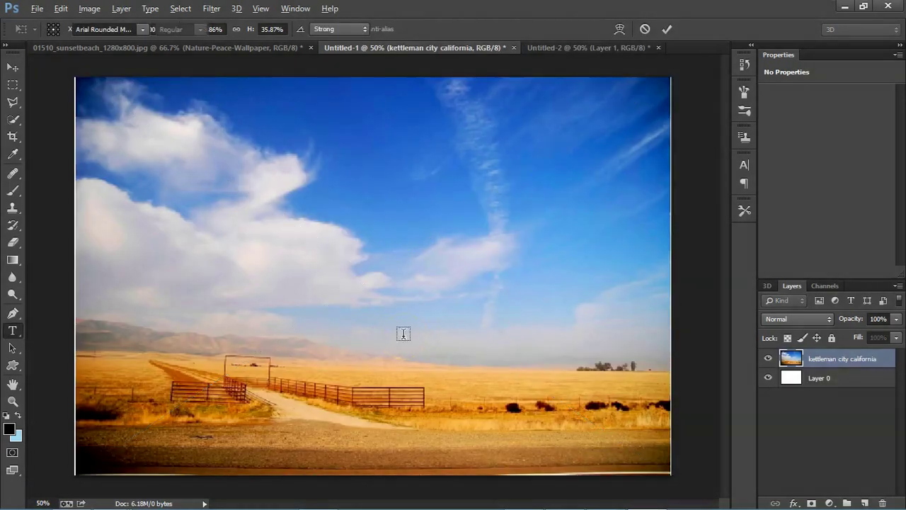
key("Return")
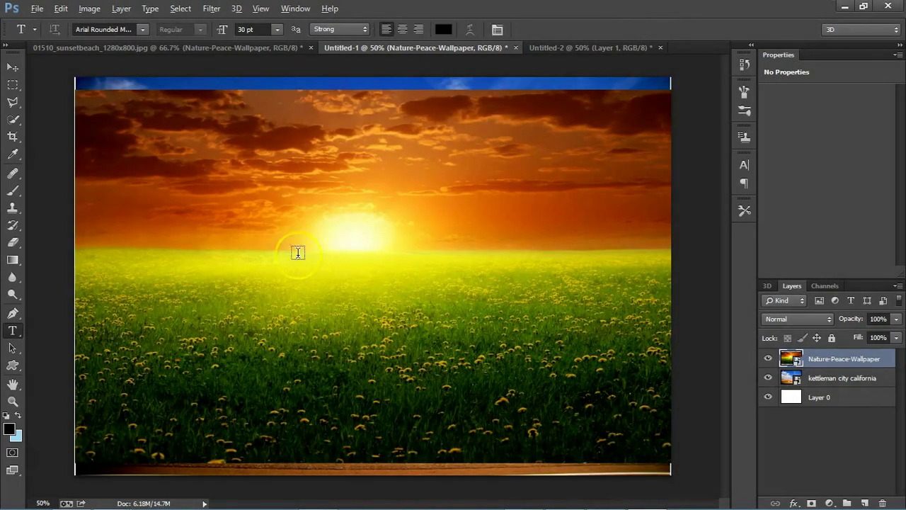
key("v")
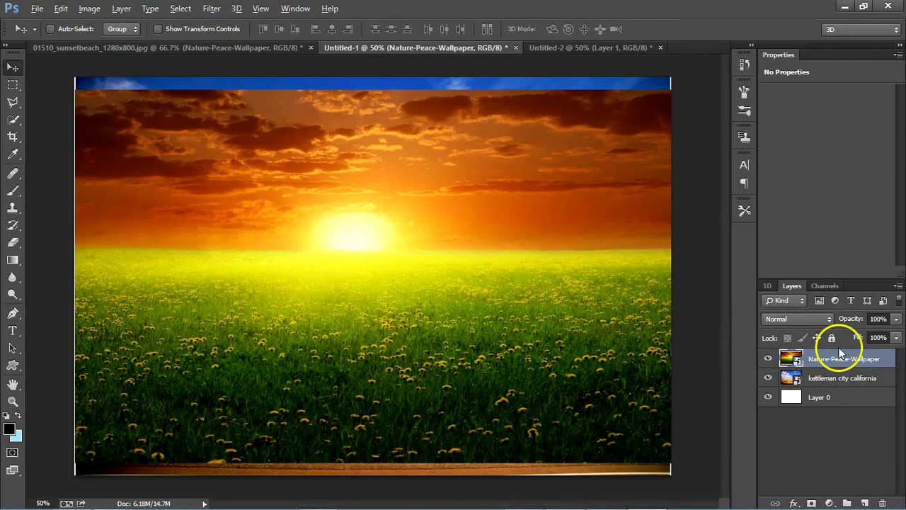
right_click(840, 356)
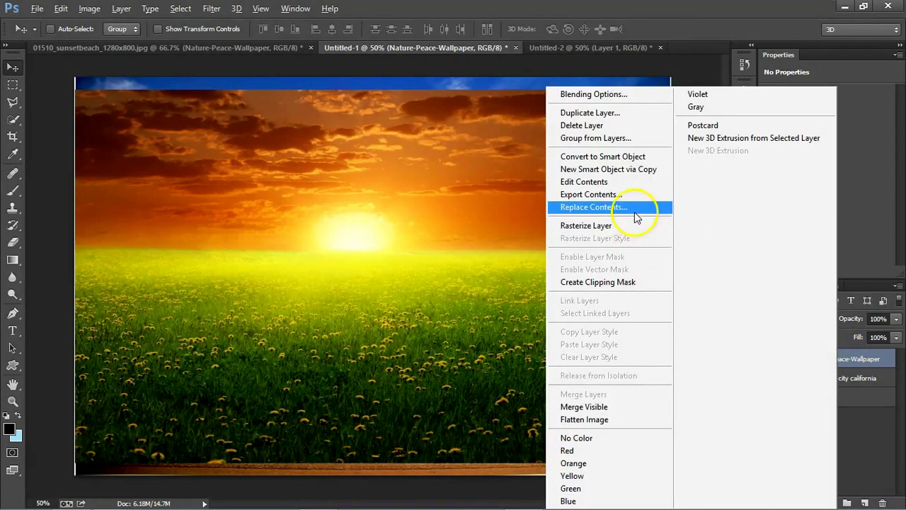
left_click(634, 218)
right_click(846, 374)
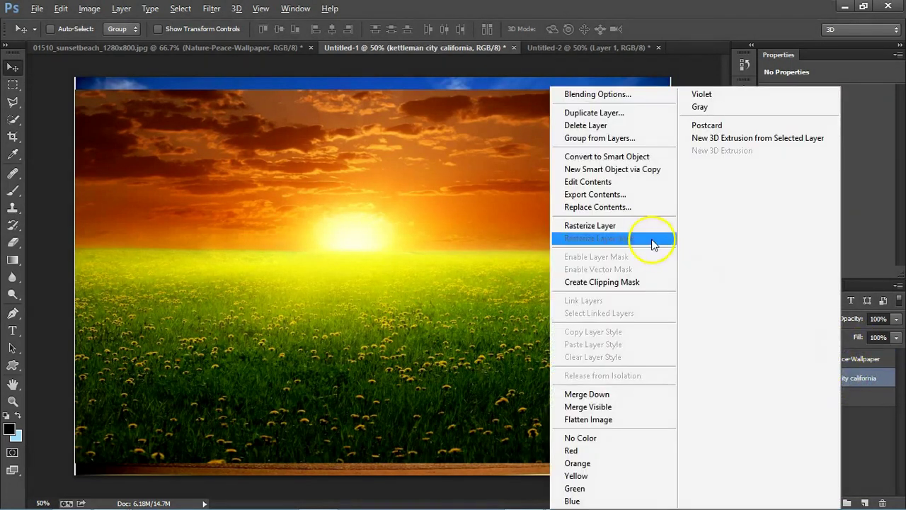
left_click(638, 226)
Step: Move the Nature-Peace-Wallpaper layer beneath the kettleman city california layer
left_click(832, 359)
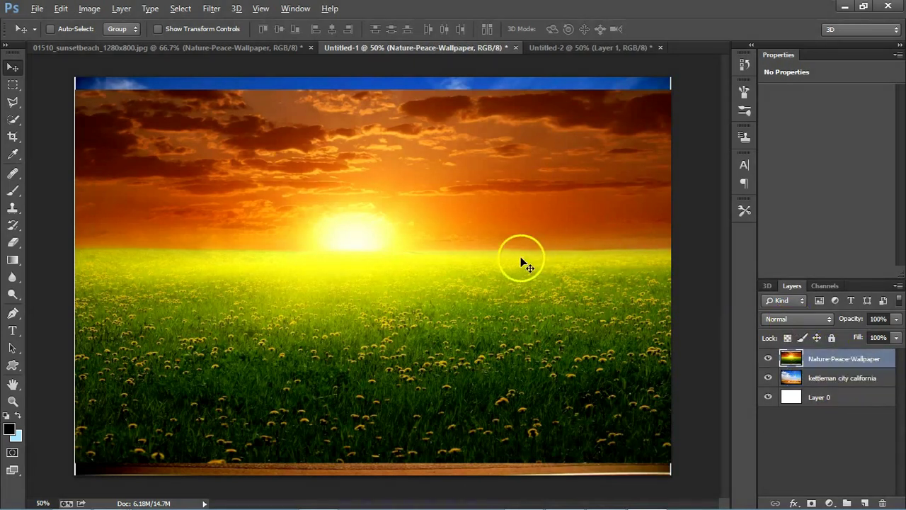
left_click(13, 67)
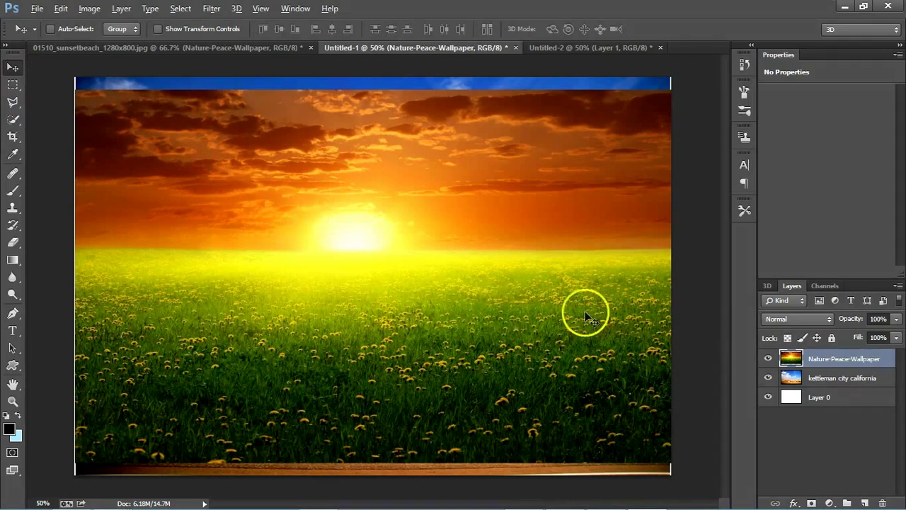
left_click_drag(827, 363, 829, 388)
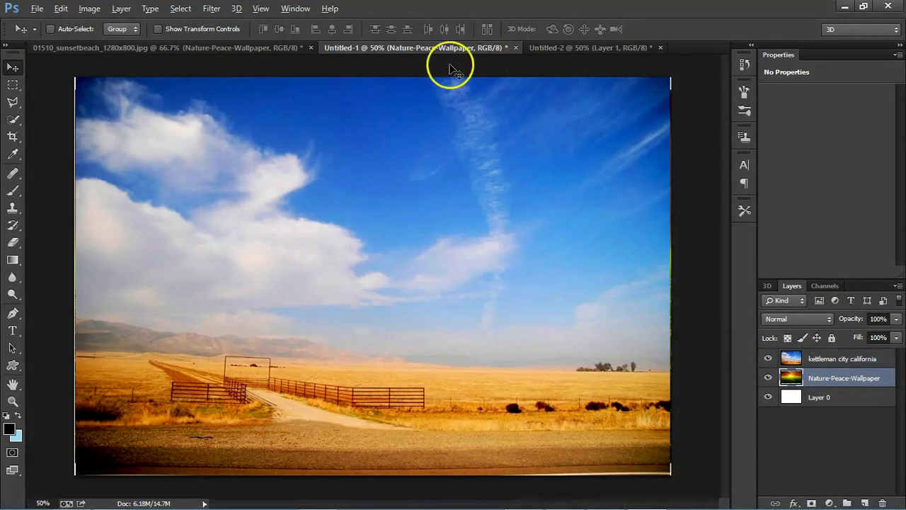
left_click(551, 47)
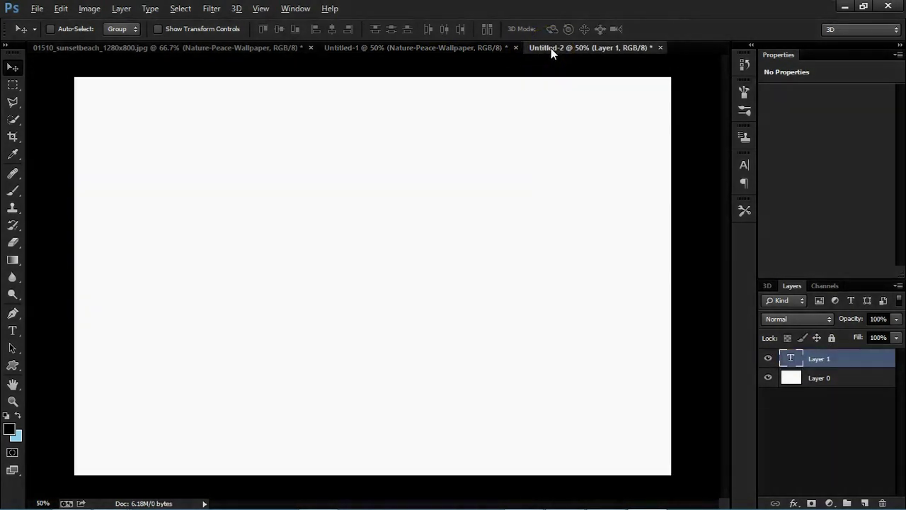
double_click(784, 359)
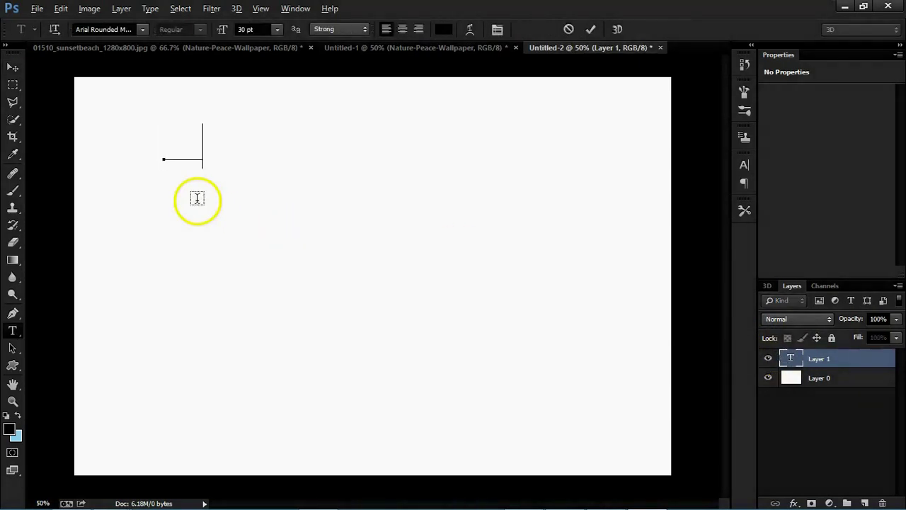
type("We will pl")
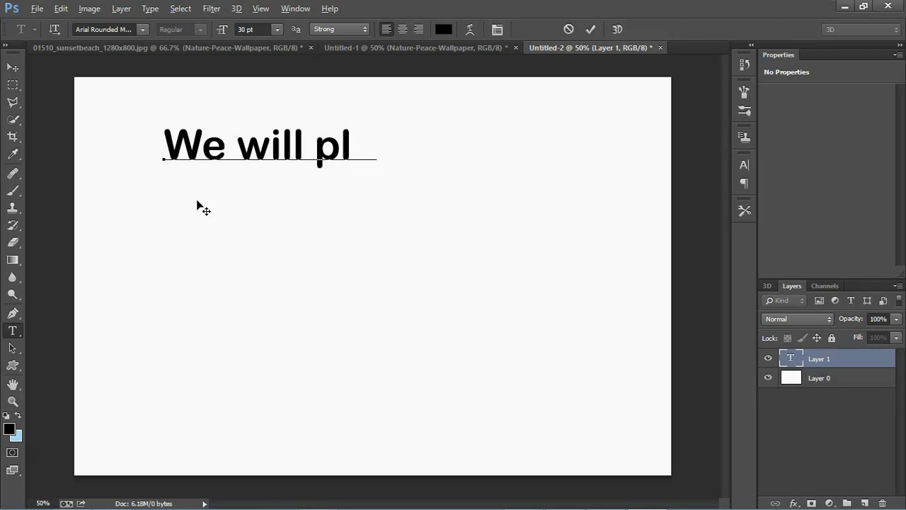
type("ace the ")
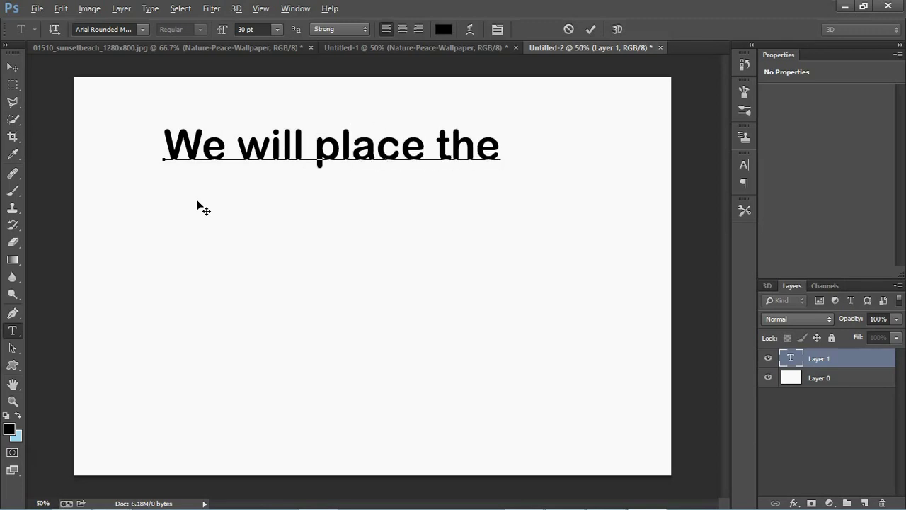
type("day")
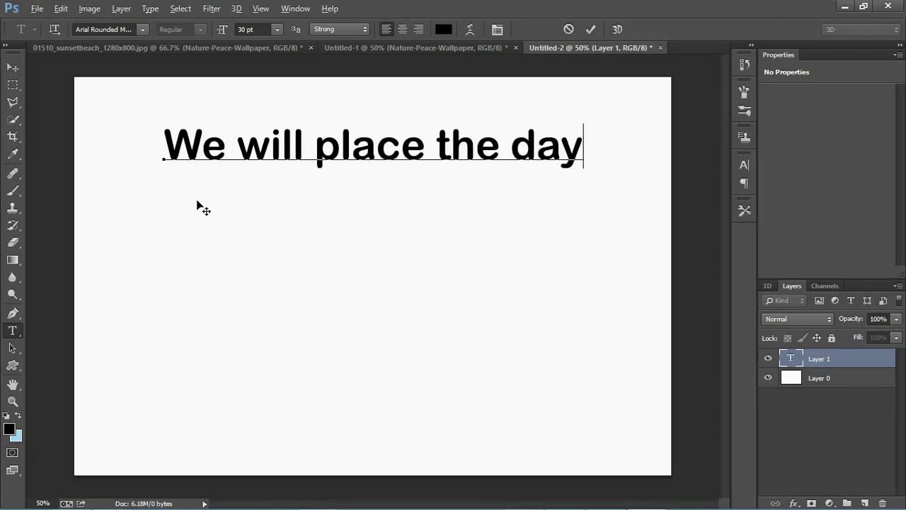
key("BackSpace")
key("BackSpace")
key("BackSpace")
key("BackSpace")
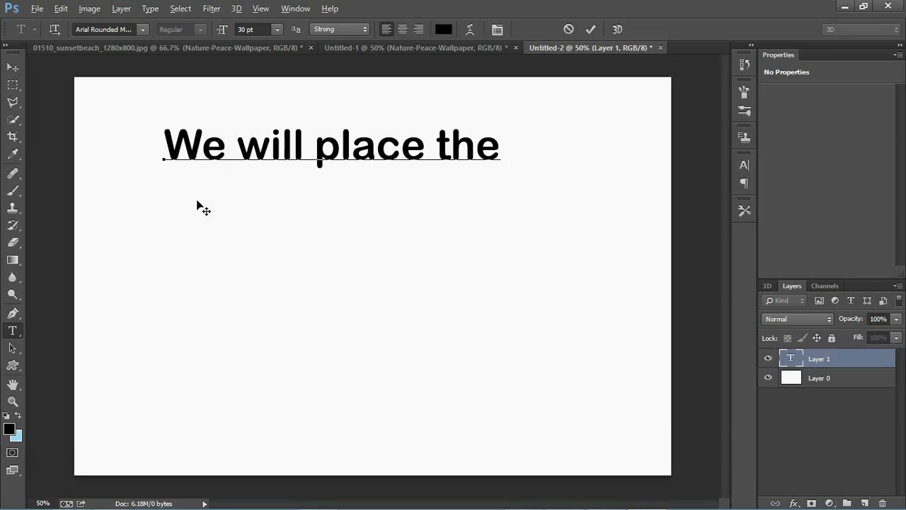
type(" bright")
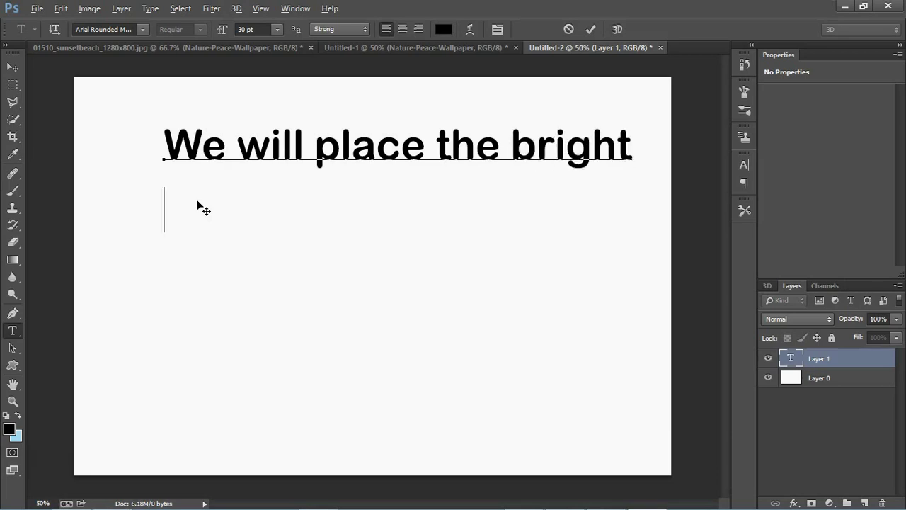
key("Return")
type("day s")
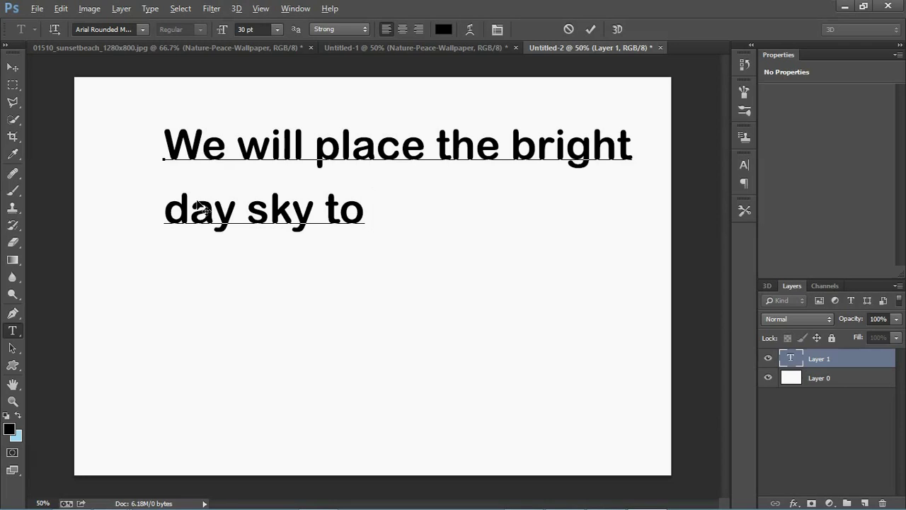
type("he")
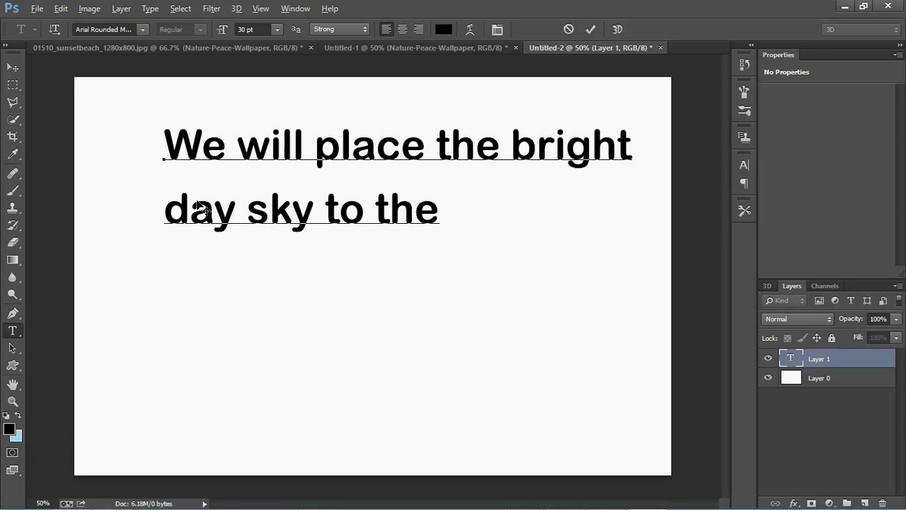
type(" nig")
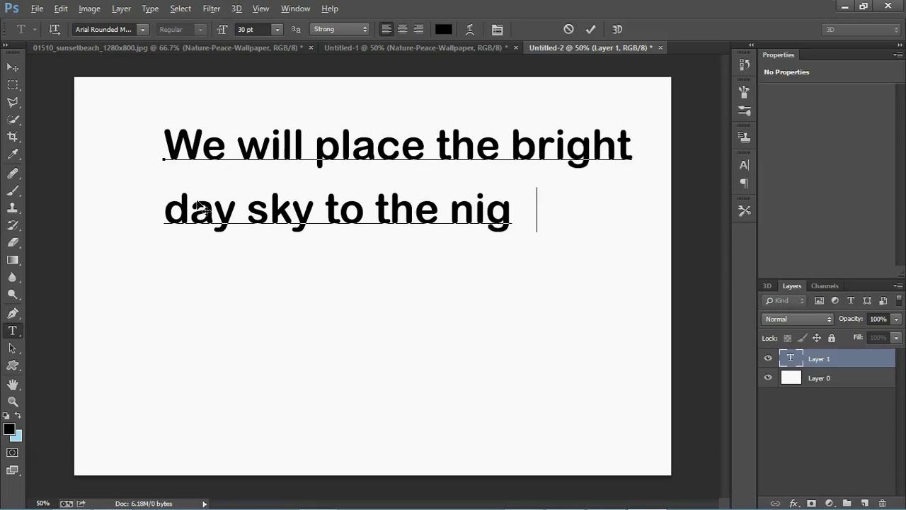
type("htsun")
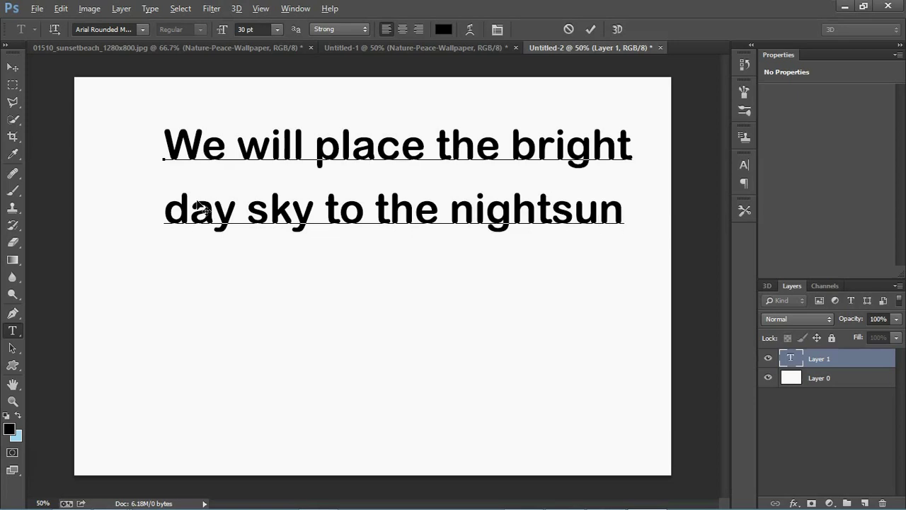
key("Return")
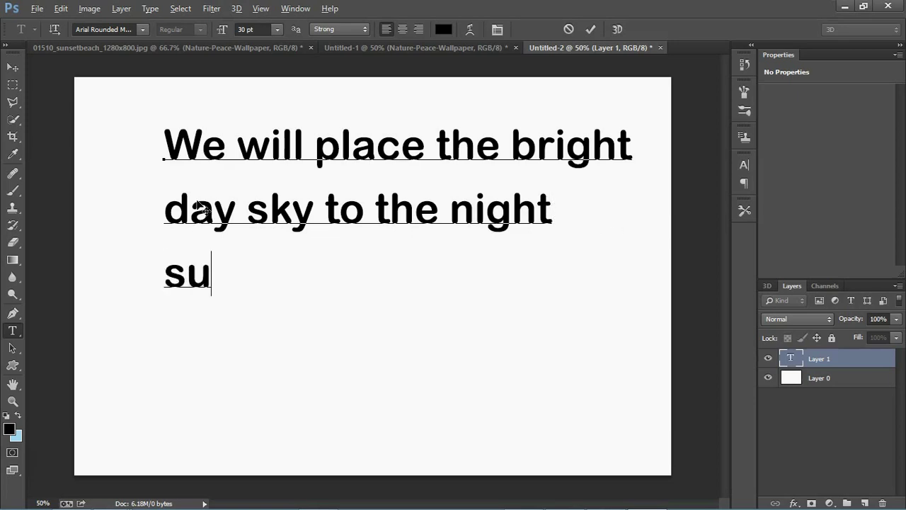
type("n set")
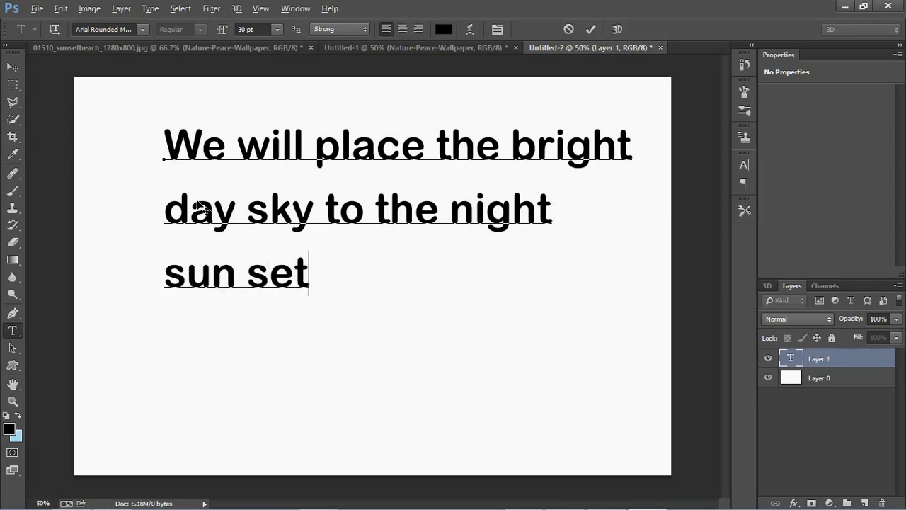
type(" sk")
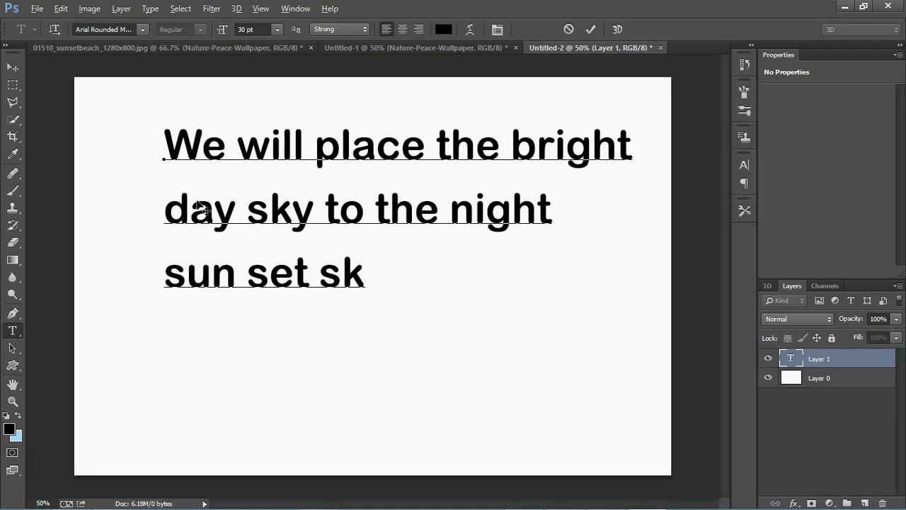
key("ctrl+a")
key("BackSpace")
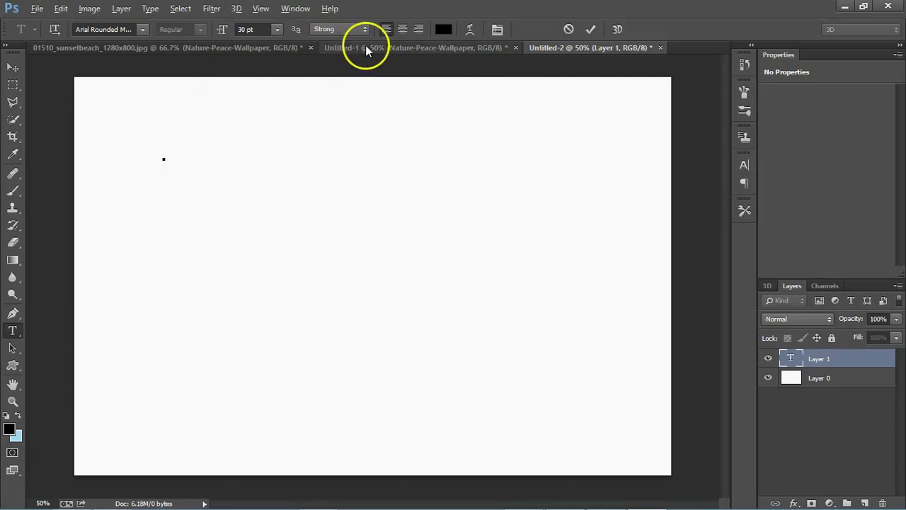
Step: On Untitled-1, select the kettleman city california layer and set the Eraser to 188 px
left_click(368, 47)
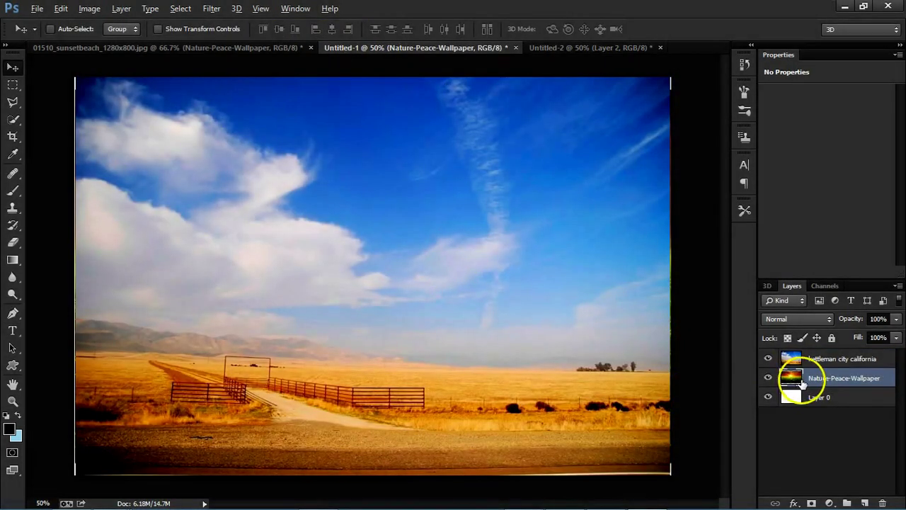
left_click(807, 358)
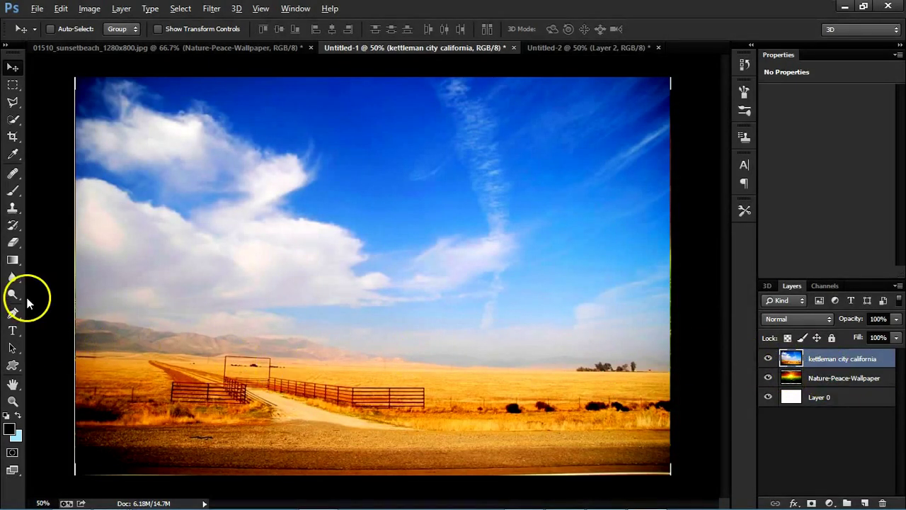
left_click(13, 242)
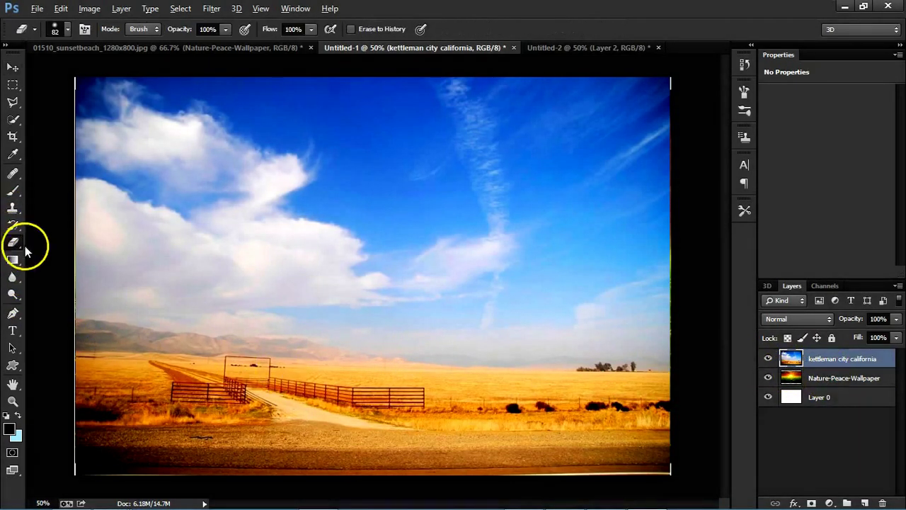
left_click(66, 29)
left_click_drag(119, 72, 128, 71)
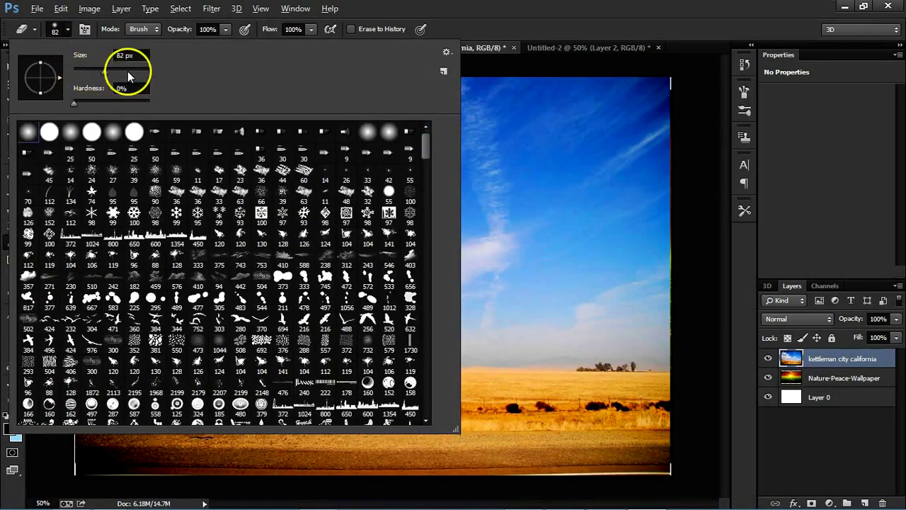
left_click(61, 26)
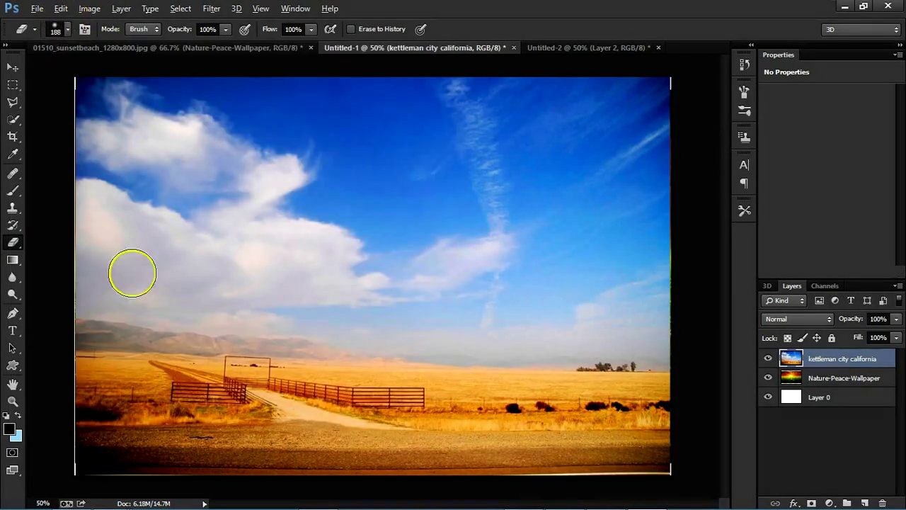
Step: Erase the bottom of the sky photo along the horizon to reveal the dandelion field
mouse_move(78, 436)
left_mouse_down()
mouse_move(87, 457)
mouse_move(118, 439)
mouse_move(263, 466)
mouse_move(148, 441)
mouse_move(412, 461)
mouse_move(702, 453)
mouse_move(583, 465)
mouse_move(660, 439)
mouse_move(453, 447)
mouse_move(658, 415)
mouse_move(14, 421)
mouse_move(75, 378)
mouse_move(245, 404)
mouse_move(219, 393)
mouse_move(458, 413)
mouse_move(422, 387)
mouse_move(559, 379)
mouse_move(643, 388)
mouse_move(406, 376)
mouse_move(174, 387)
left_mouse_up()
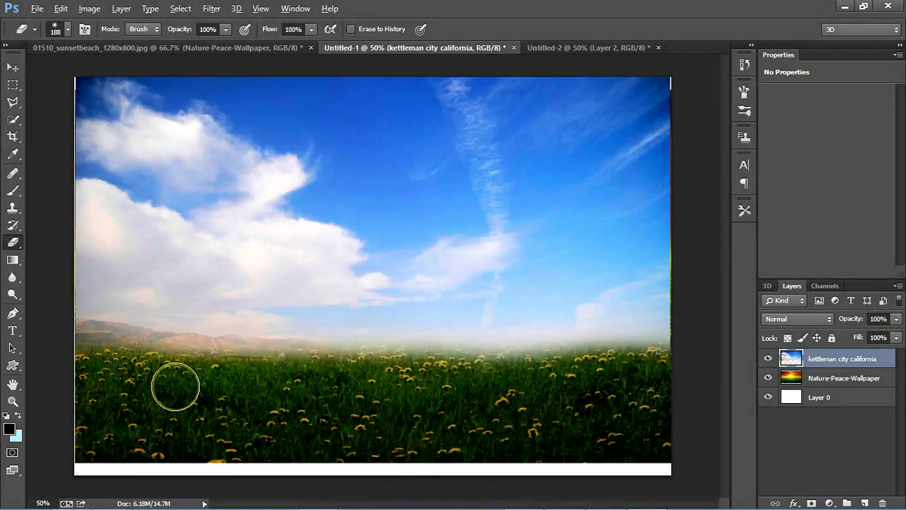
mouse_move(175, 387)
left_mouse_down()
mouse_move(162, 379)
mouse_move(265, 334)
mouse_move(77, 328)
mouse_move(80, 352)
mouse_move(106, 350)
mouse_move(101, 336)
mouse_move(222, 340)
mouse_move(360, 362)
mouse_move(670, 358)
mouse_move(394, 350)
left_mouse_up()
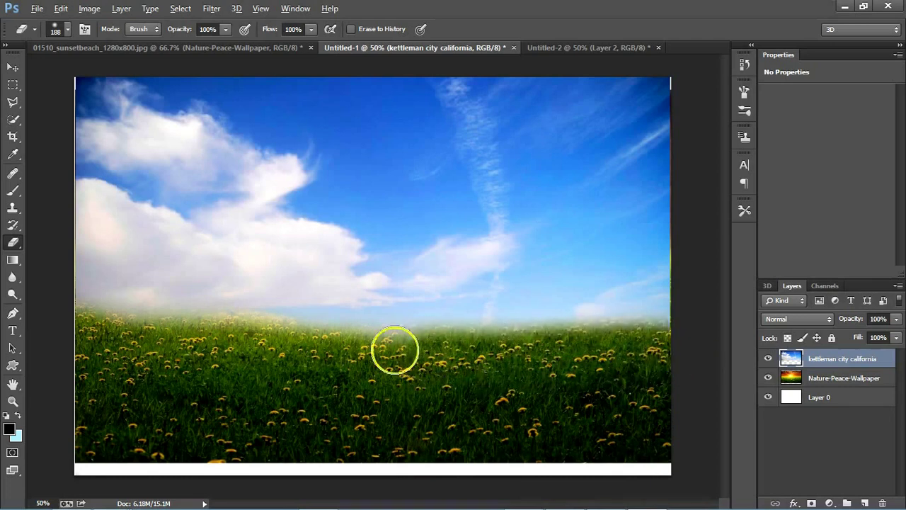
key("v")
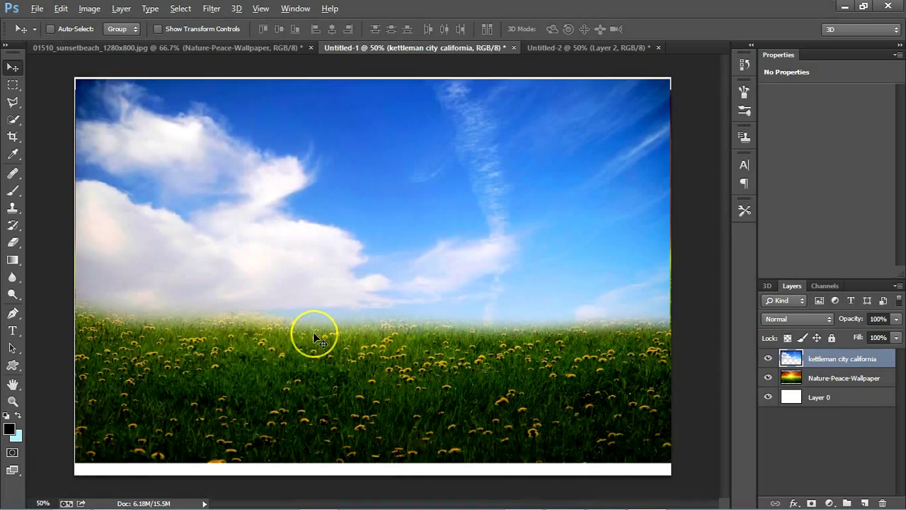
Step: Nudge the kettleman sky layer down, then back up and slightly left
key("shift+Down")
key("shift+Down")
key("shift+Down")
key("shift+Down")
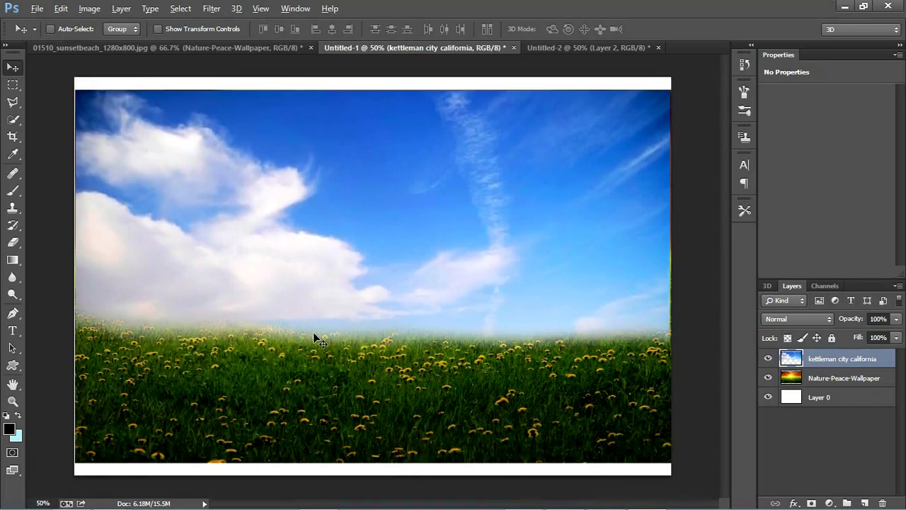
left_click(248, 336)
key("e")
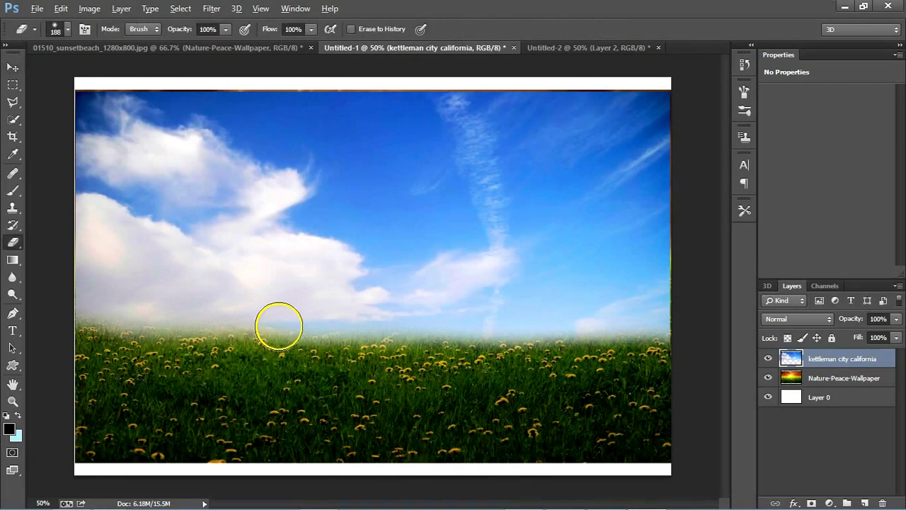
left_click(100, 332)
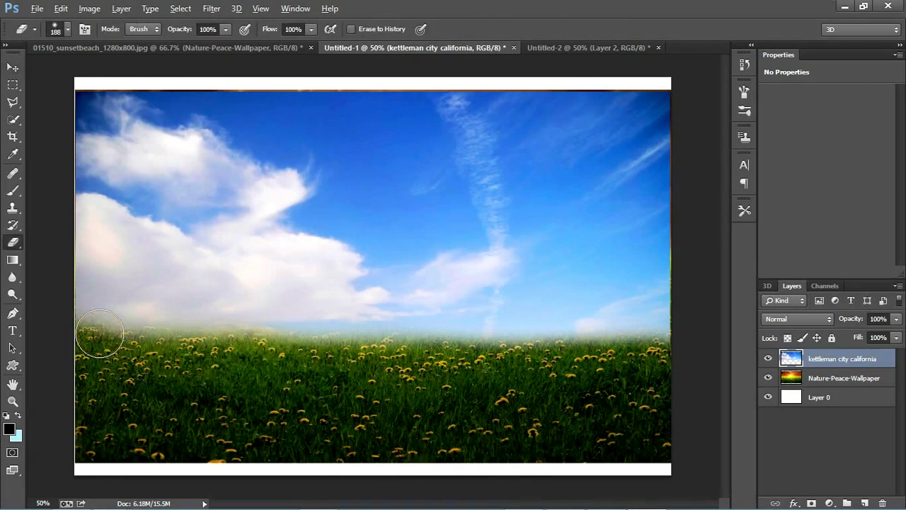
key("v")
key("Up")
key("Up")
key("Up")
key("Up")
key("Up")
key("Up")
key("Up")
key("Up")
key("Up")
key("Up")
key("Up")
key("Up")
key("Up")
key("Up")
key("Up")
key("Up")
key("Up")
key("Up")
key("Left")
key("Left")
key("Left")
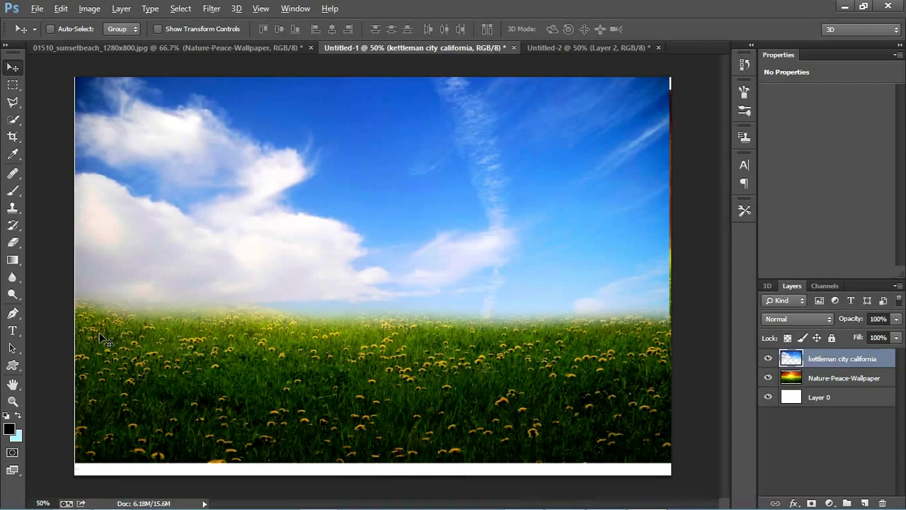
Step: Widen the sky layer to the canvas's right edge and erase the white haze along the horizon
key("ctrl+t")
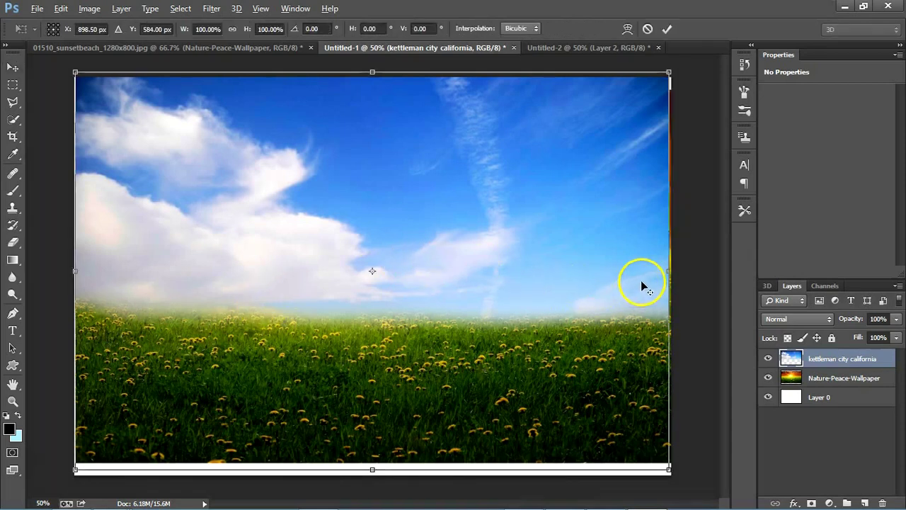
left_click_drag(670, 269, 673, 270)
key("Return")
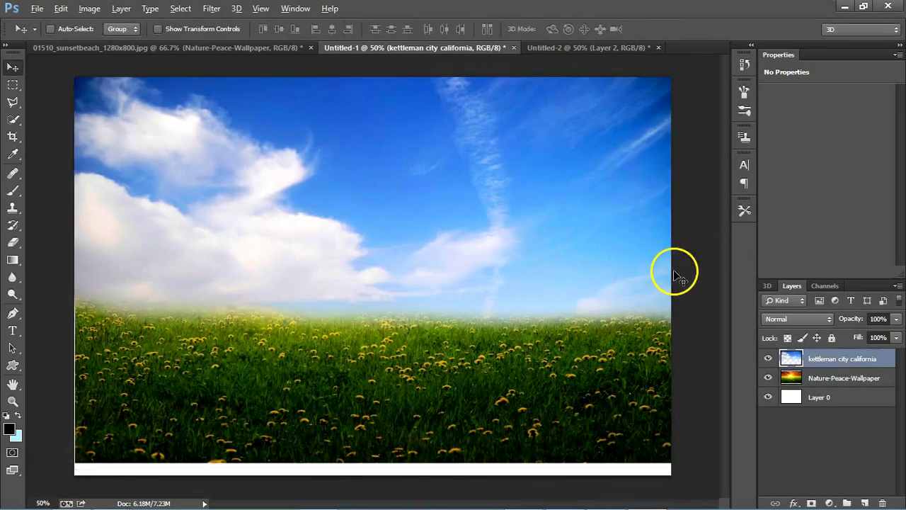
key("e")
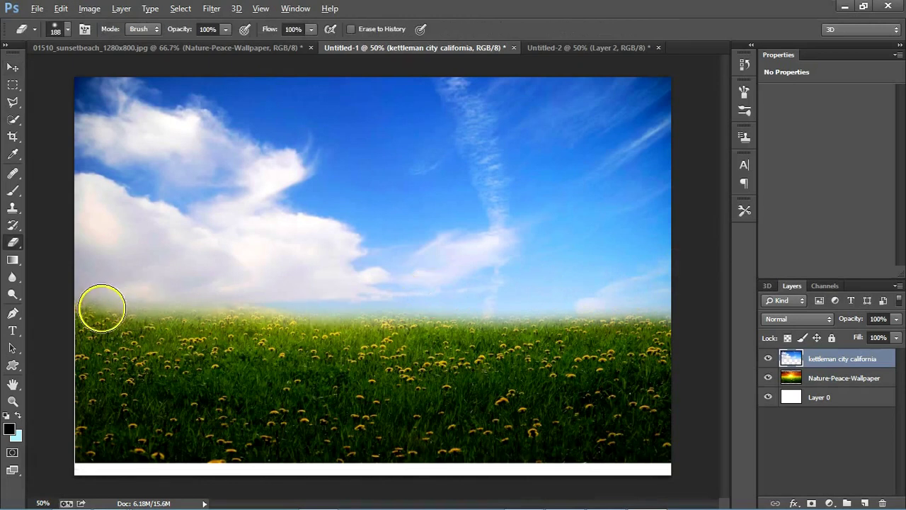
mouse_move(85, 319)
left_mouse_down()
mouse_move(679, 319)
mouse_move(407, 322)
mouse_move(550, 319)
left_mouse_up()
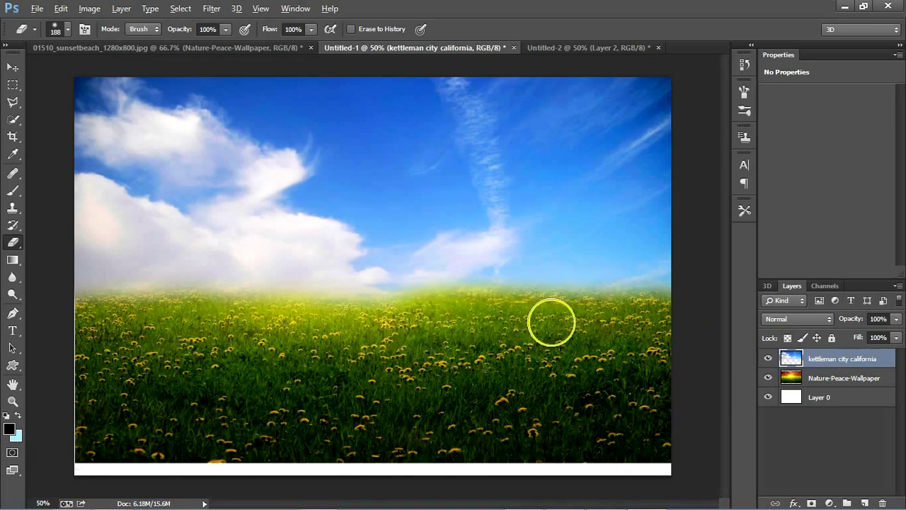
Step: Shrink the eraser to 34 px and erase the sky haze across the whole horizon
left_click(69, 29)
left_click(87, 72)
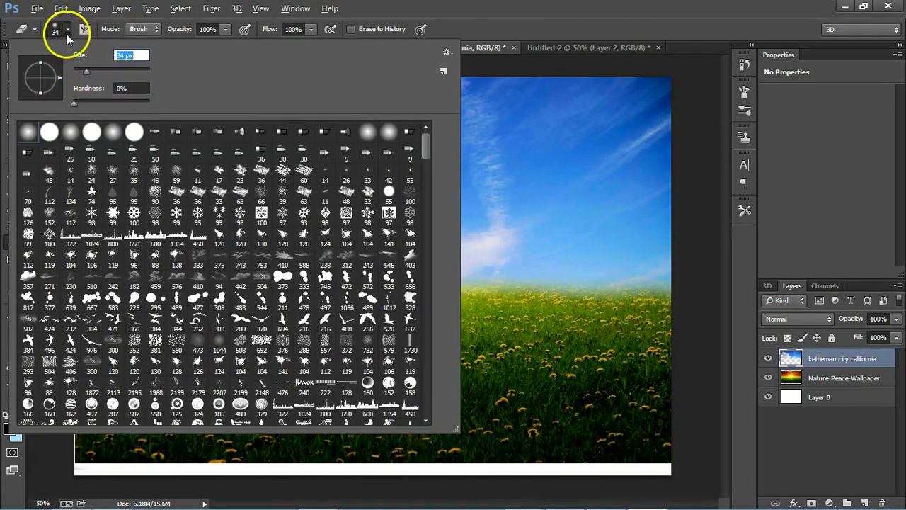
left_click(68, 31)
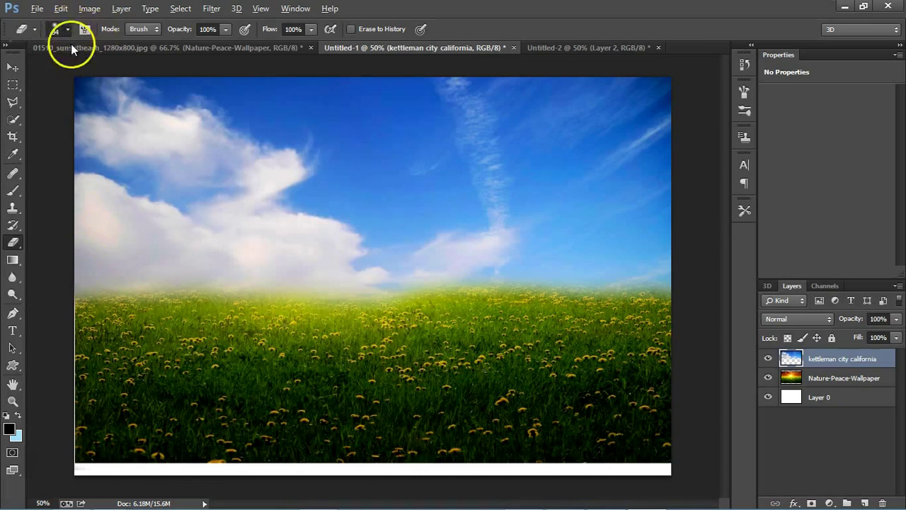
left_click(68, 30)
left_click(60, 29)
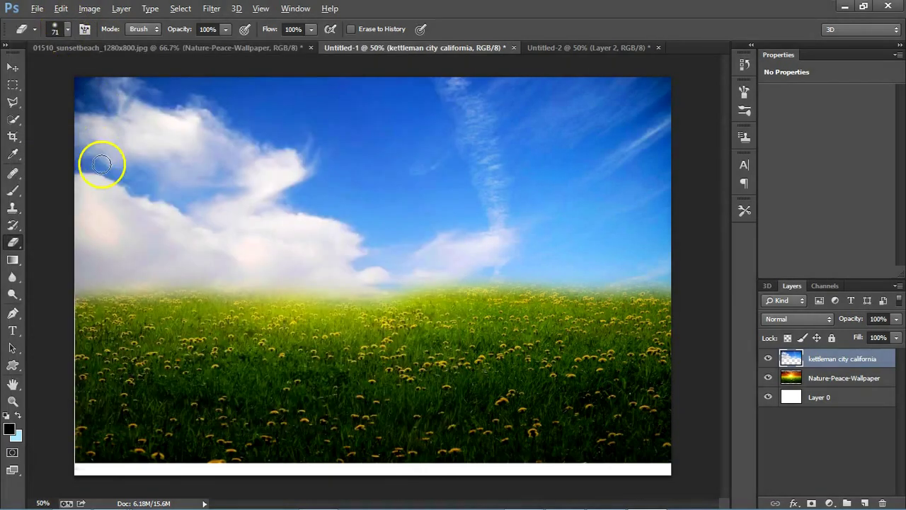
mouse_move(79, 298)
left_mouse_down()
mouse_move(229, 307)
mouse_move(298, 326)
mouse_move(281, 308)
mouse_move(322, 309)
mouse_move(88, 293)
mouse_move(282, 292)
left_mouse_up()
mouse_move(330, 293)
left_mouse_down()
mouse_move(521, 289)
mouse_move(675, 297)
mouse_move(668, 294)
left_mouse_up()
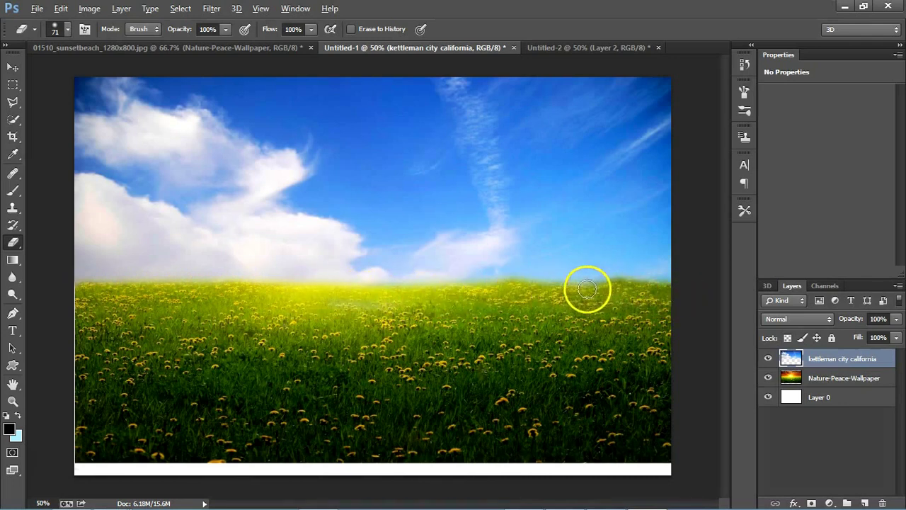
mouse_move(550, 290)
left_mouse_down()
mouse_move(687, 277)
mouse_move(651, 291)
mouse_move(338, 295)
mouse_move(399, 297)
mouse_move(69, 288)
mouse_move(437, 290)
mouse_move(633, 326)
left_mouse_up()
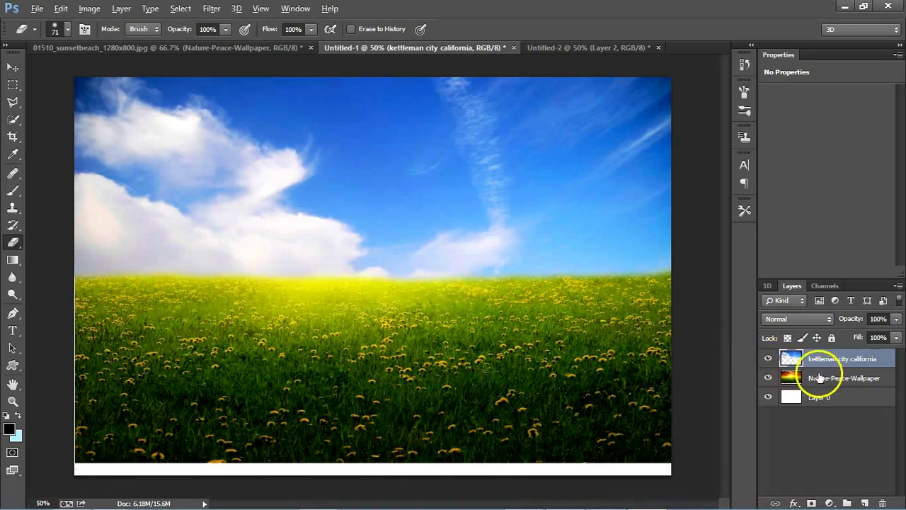
Step: Erase more haze along the horizon, toggling the sky layer to compare, leaving it hidden
left_click(768, 359)
left_click(768, 359)
left_click_drag(76, 273, 669, 276)
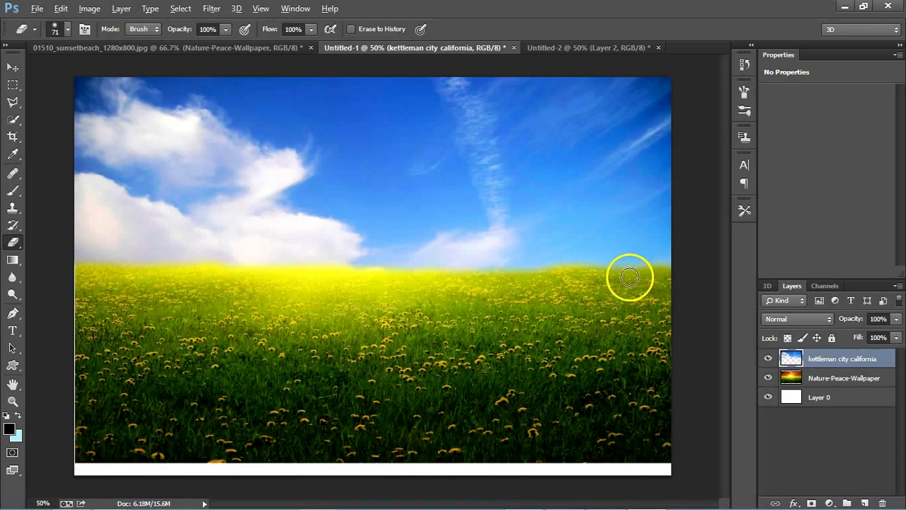
left_click_drag(458, 273, 85, 276)
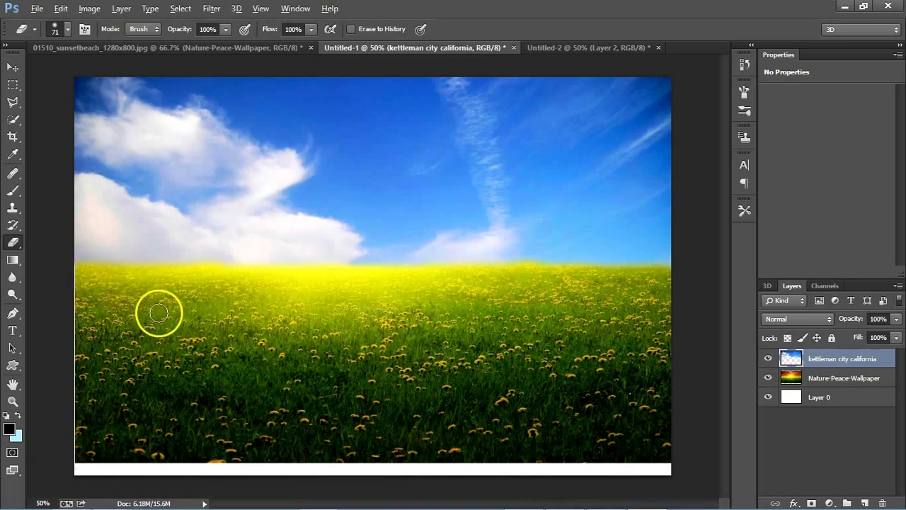
left_click(769, 361)
left_click(769, 360)
left_click(769, 361)
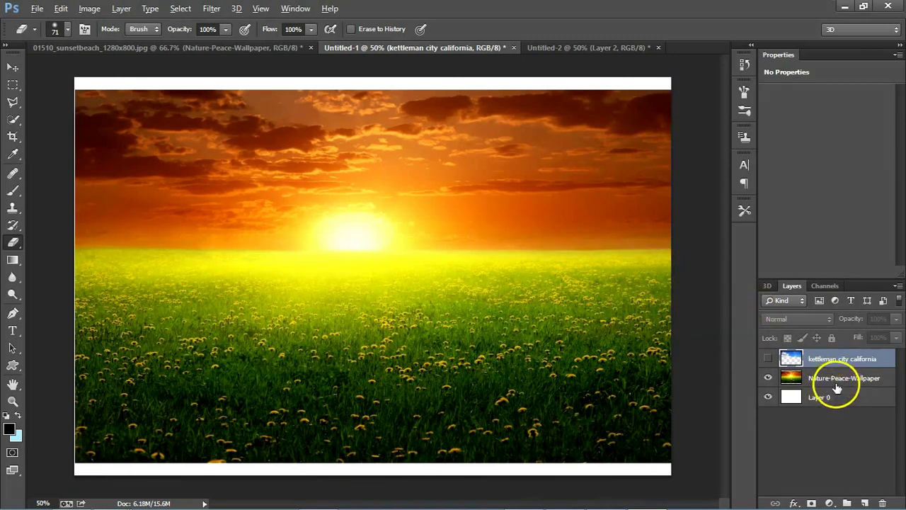
Step: Copy the sunset's grass field to a new Layer 1, hide the sunset and show the sky
left_click(832, 379)
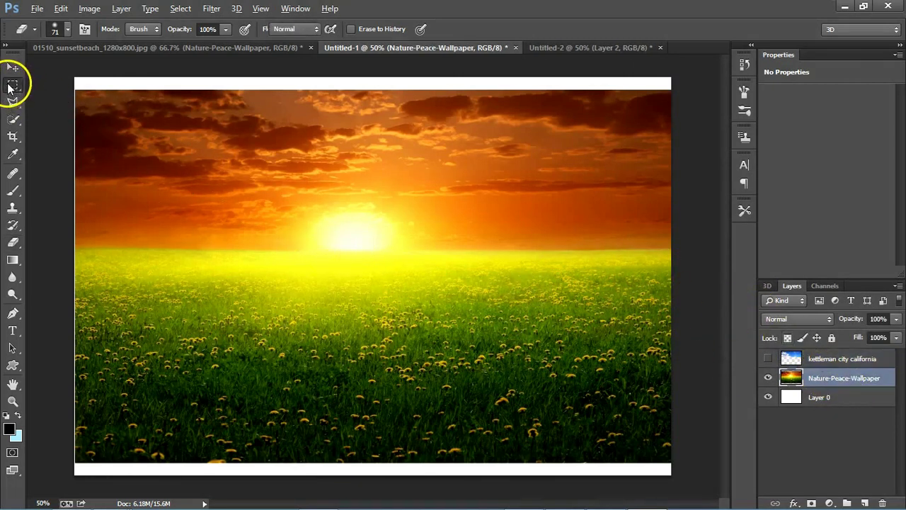
left_click(13, 84)
mouse_move(75, 246)
left_mouse_down()
mouse_move(542, 448)
mouse_move(671, 460)
left_mouse_up()
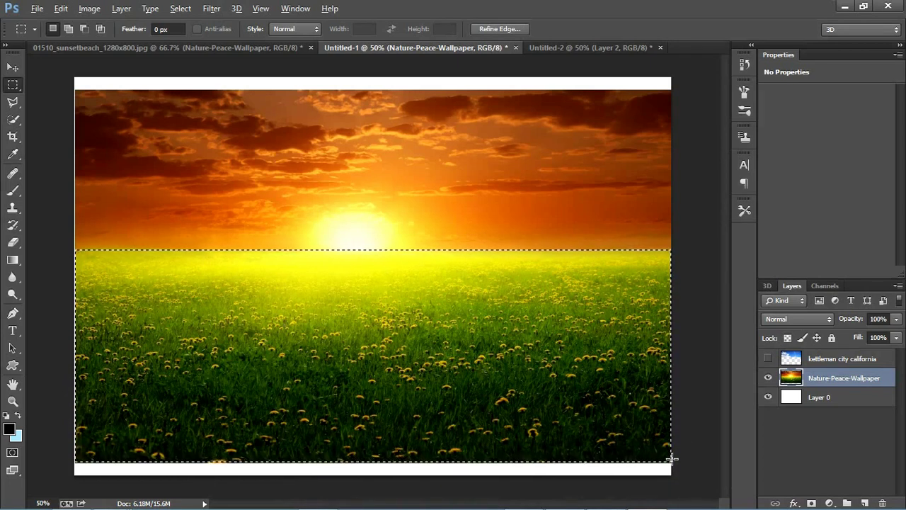
key("Down")
key("Down")
key("Down")
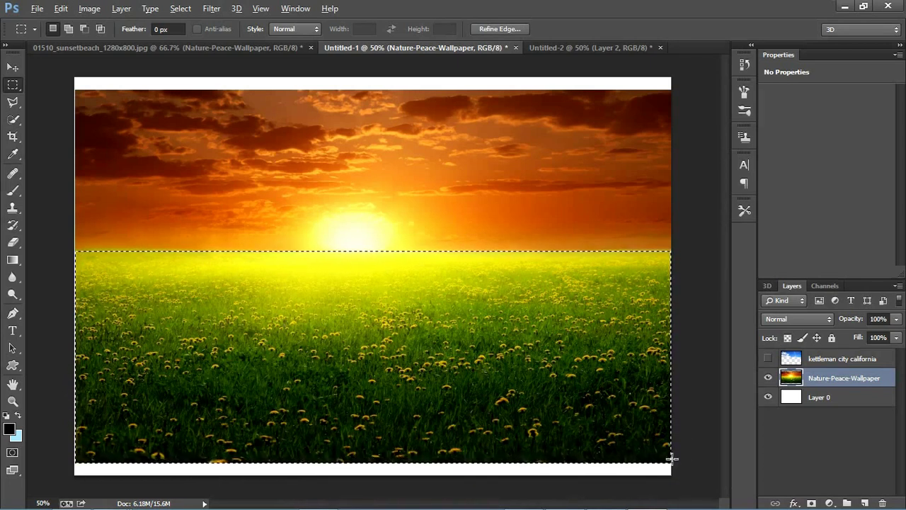
key("ctrl+j")
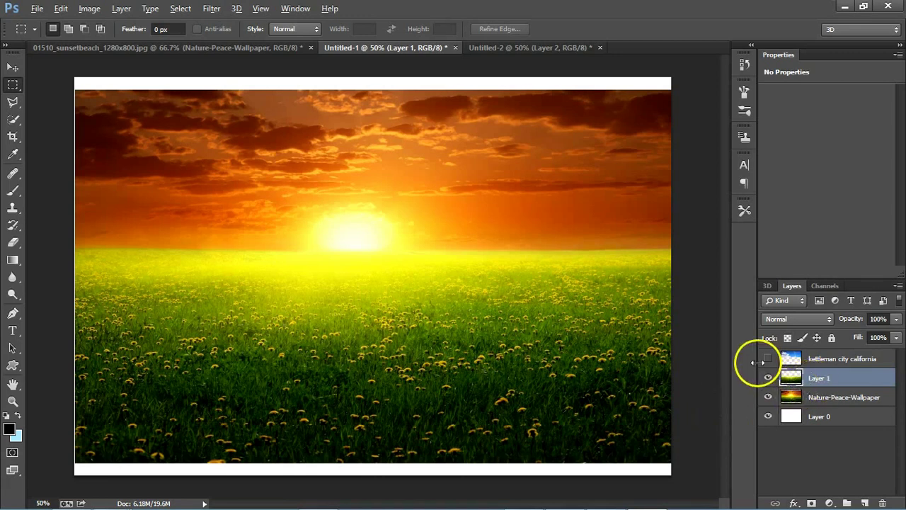
left_click(769, 377)
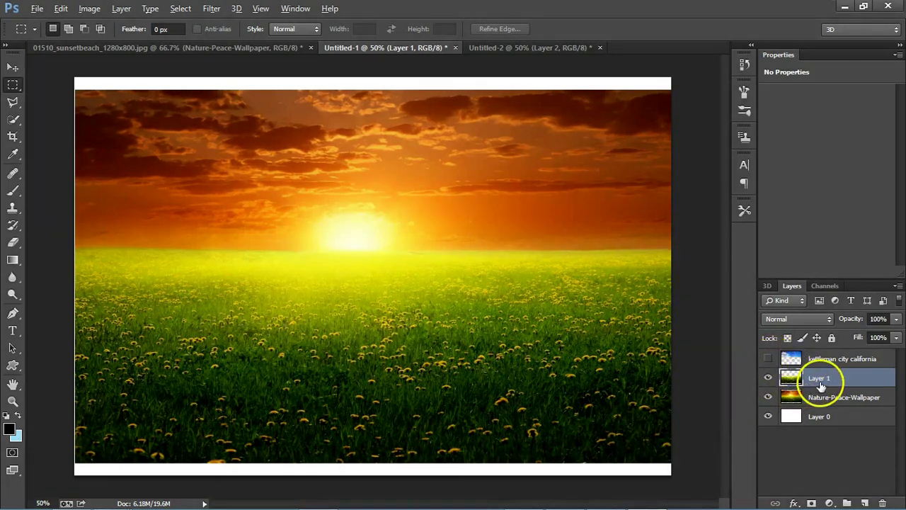
left_click(768, 397)
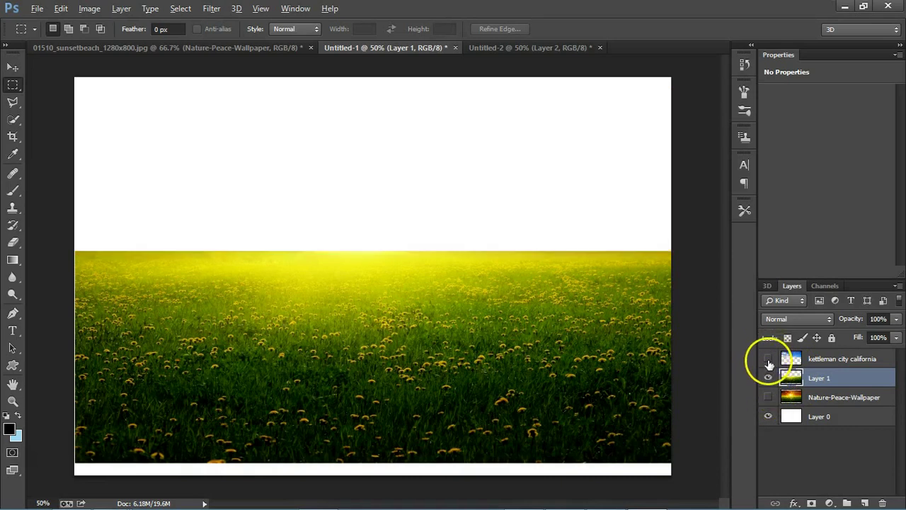
left_click(769, 358)
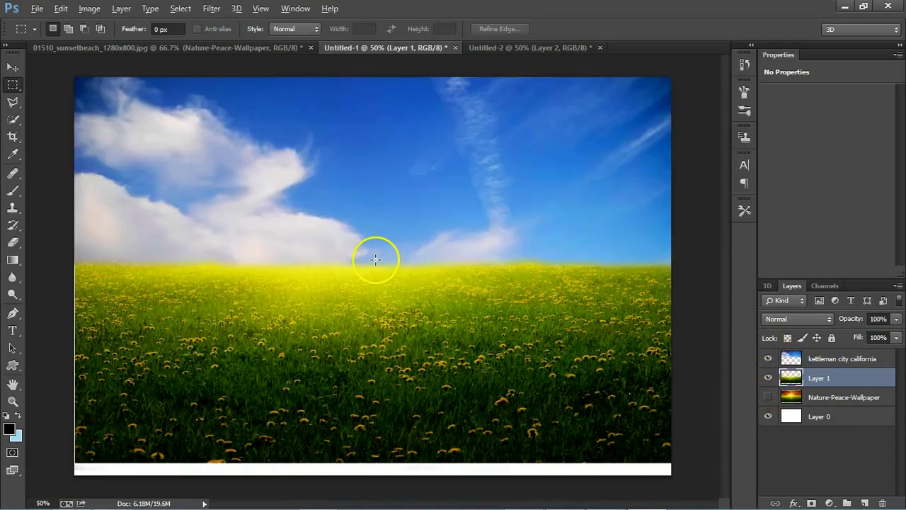
Step: Auto-tone the field layer and nudge it down over the bottom strip
key("ctrl+shift+l")
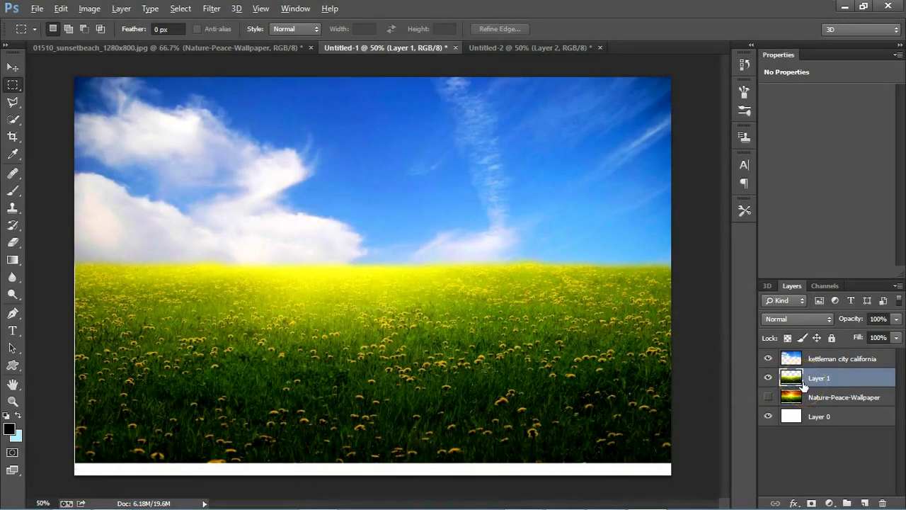
key("v")
key("shift+Down")
key("shift+Down")
key("Down")
key("Down")
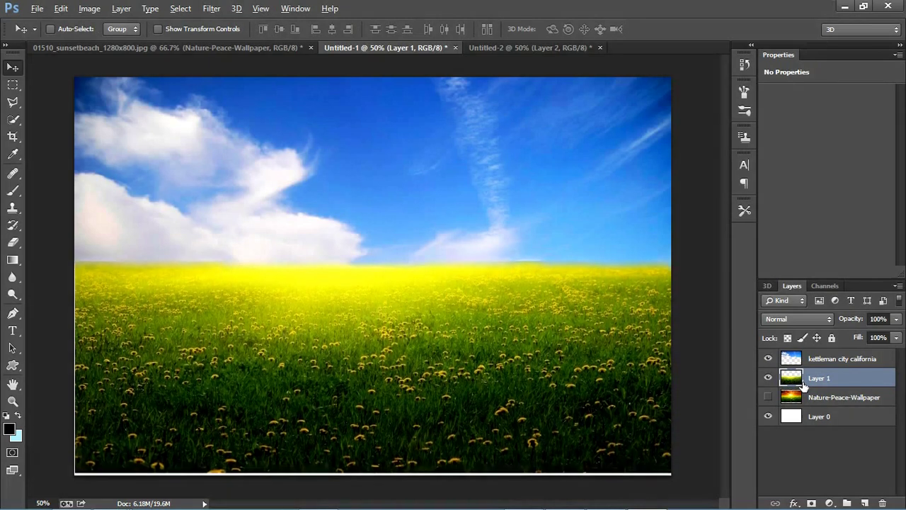
key("Down")
key("Down")
key("Down")
key("Down")
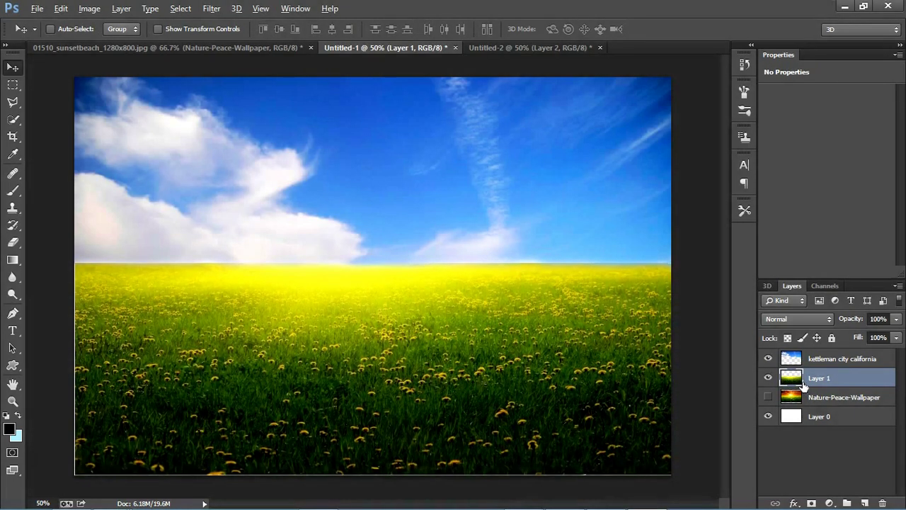
Step: Erase Layer 1's top edge along the horizon into a pale glow
left_click(13, 242)
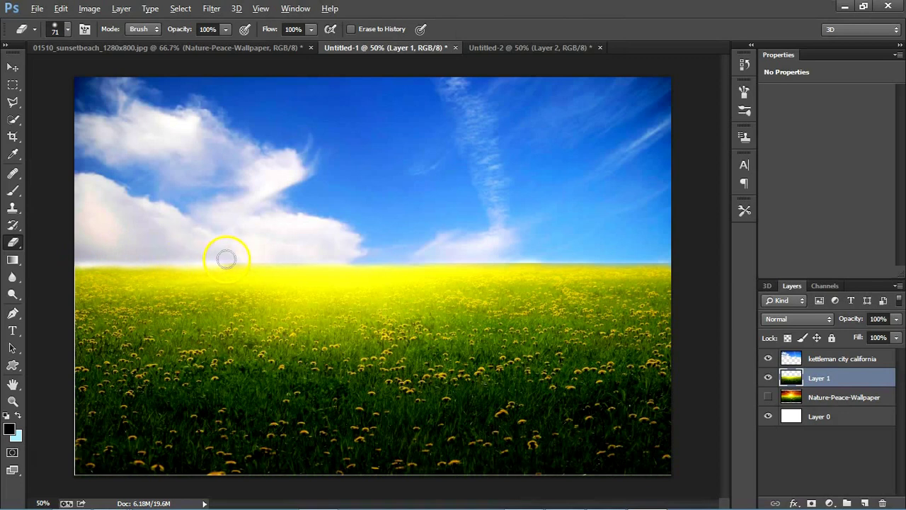
left_click_drag(347, 263, 680, 260)
left_click_drag(280, 170, 245, 160)
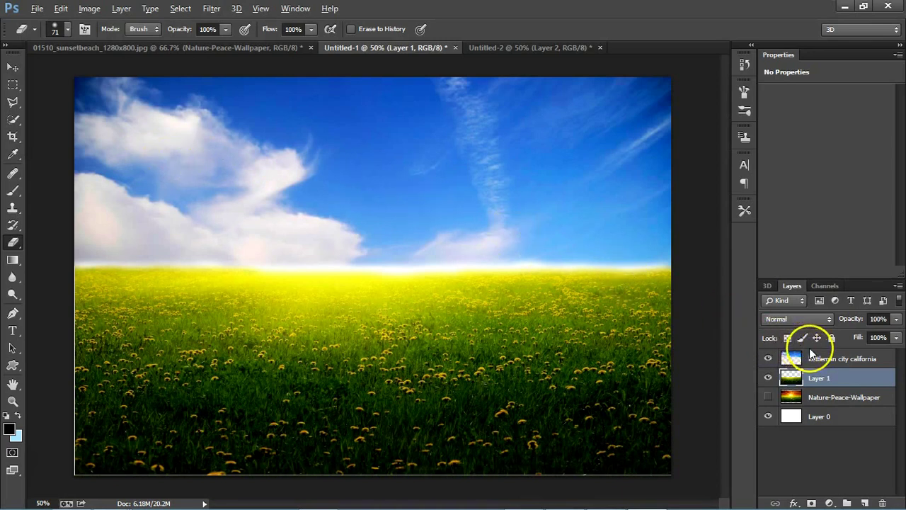
Step: Lower the kettleman sky layer and stretch its top edge up to the canvas top
left_click(817, 359)
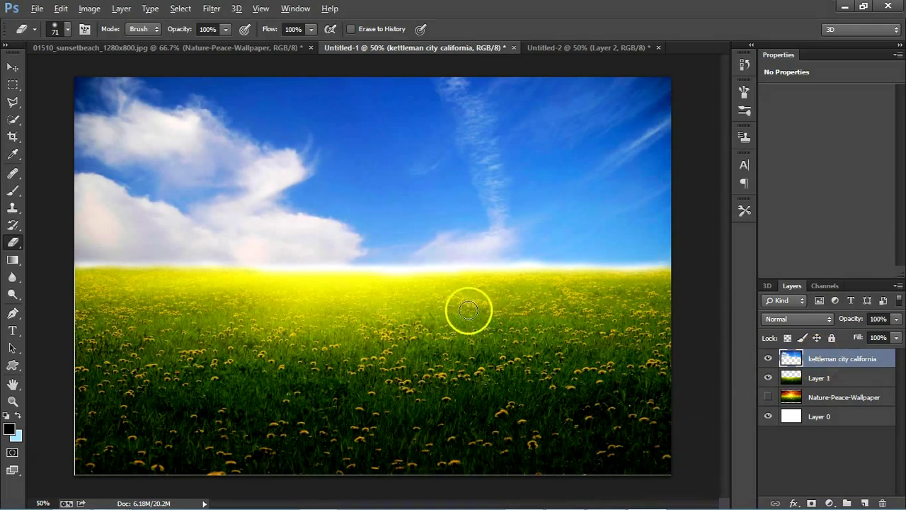
key("v")
key("shift+Down")
key("ctrl+t")
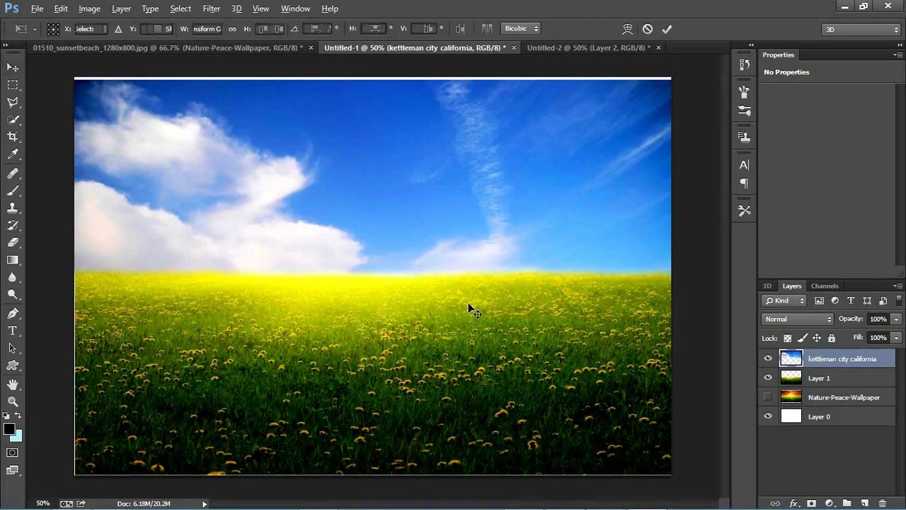
left_click_drag(372, 79, 372, 75)
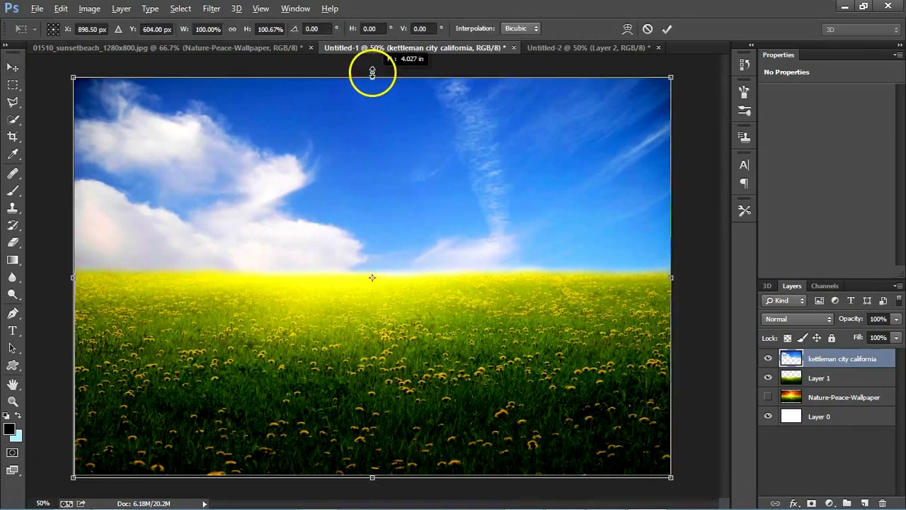
key("Return")
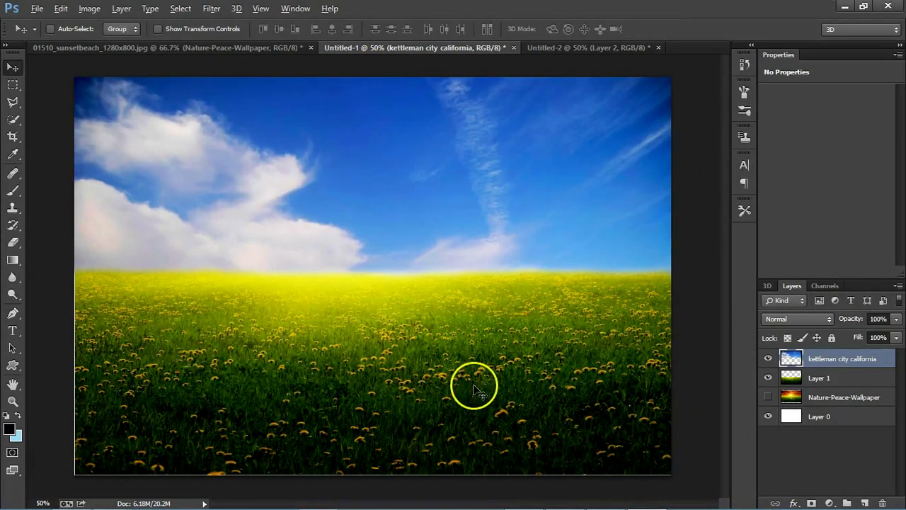
Step: On Untitled-2, edit the Layer 2 text into a note saying the colours didn't match
left_click(559, 47)
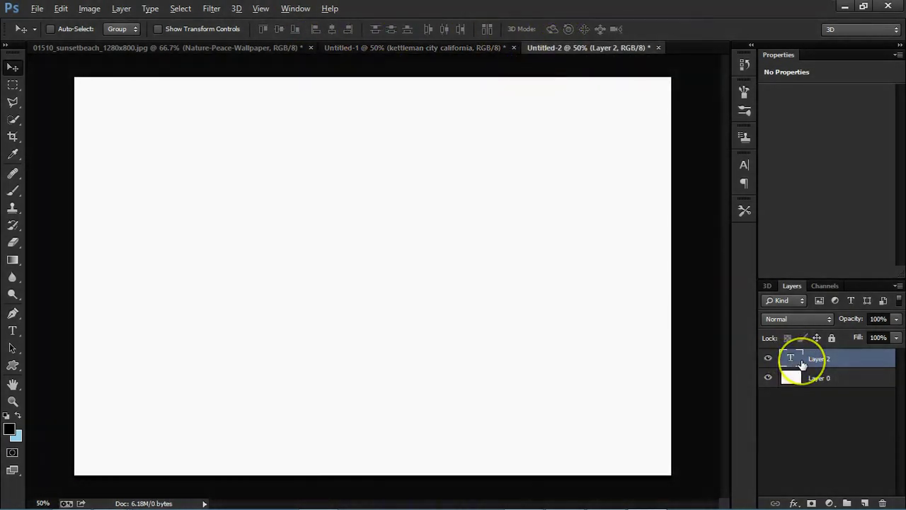
double_click(792, 359)
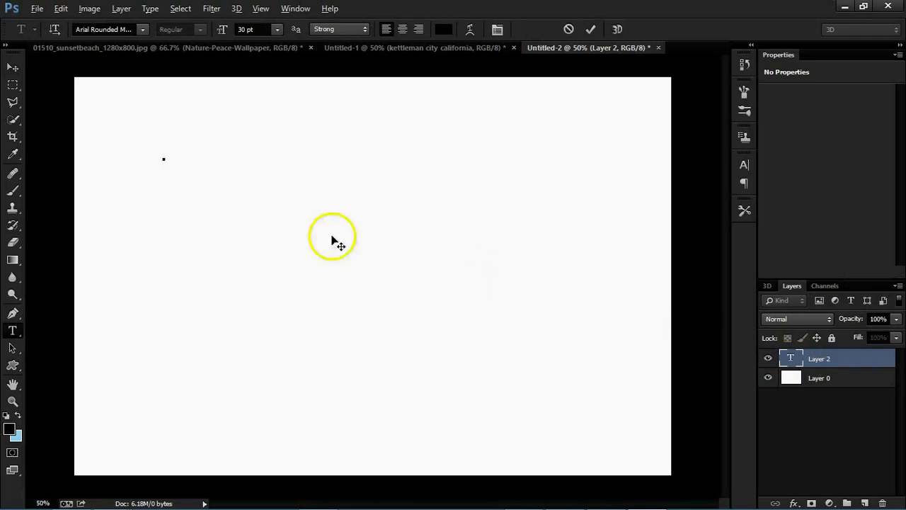
type("No ")
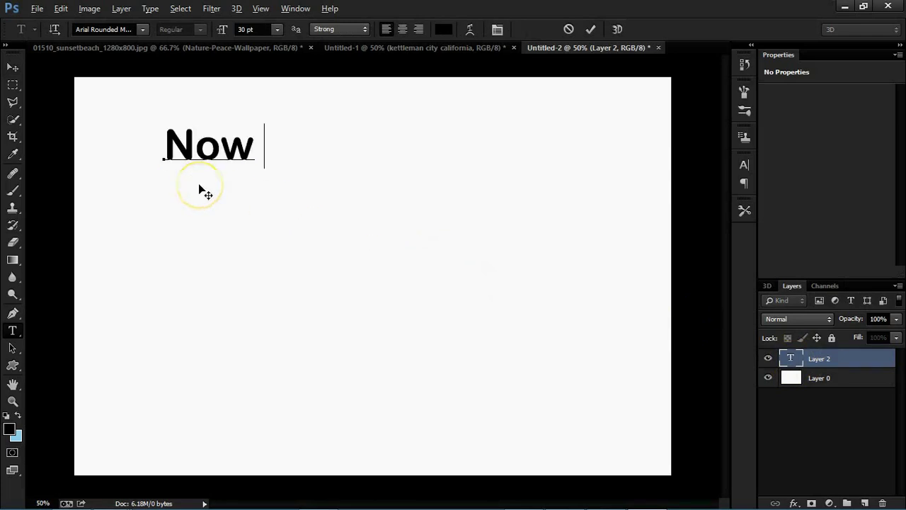
type("a ")
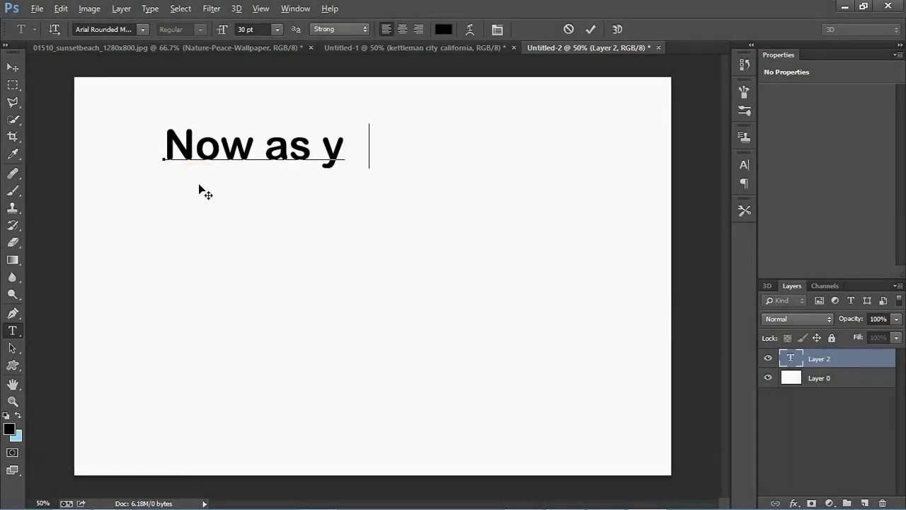
type("u can s")
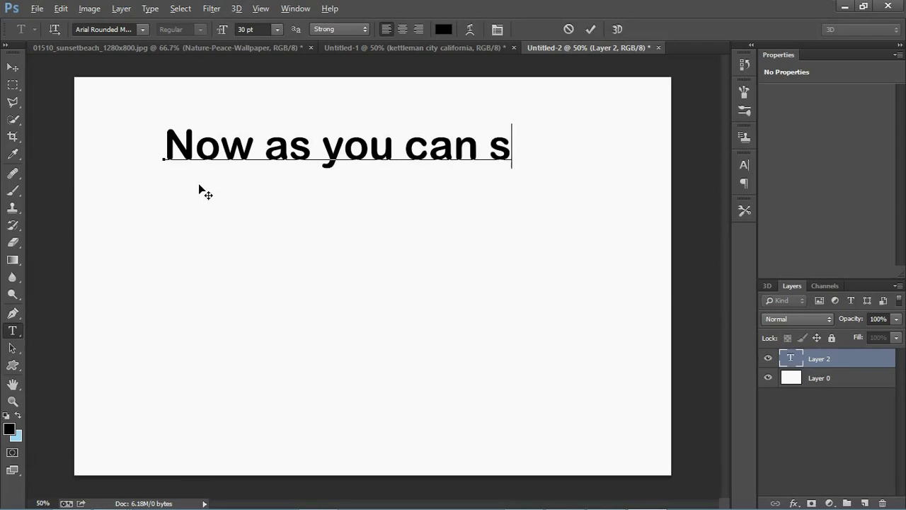
type("ee ")
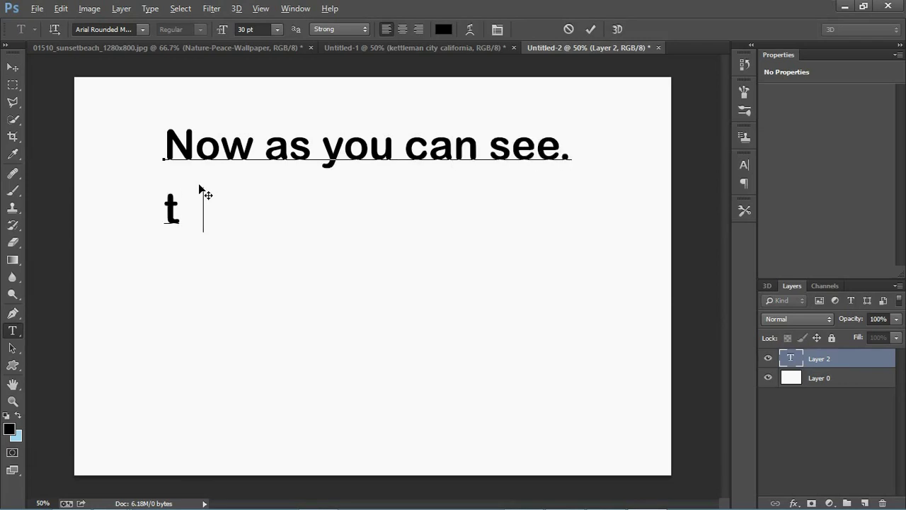
type("he color did")
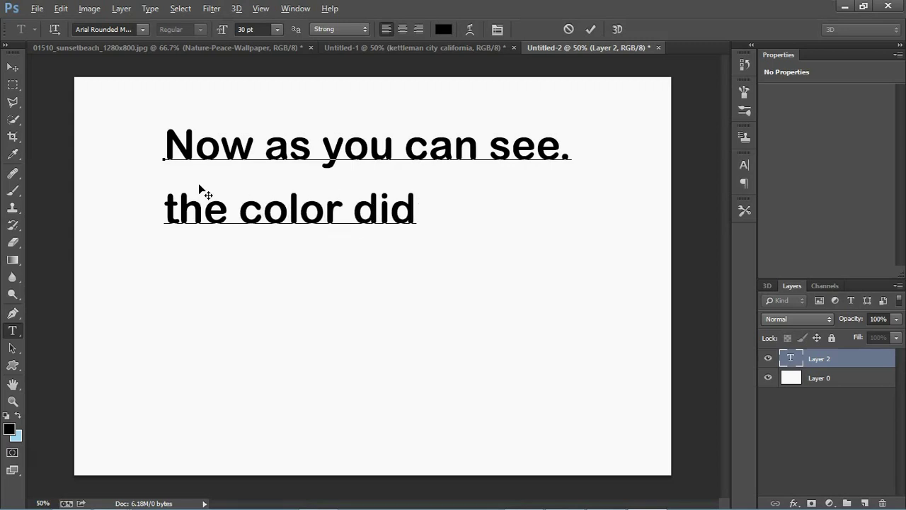
type(" not match.")
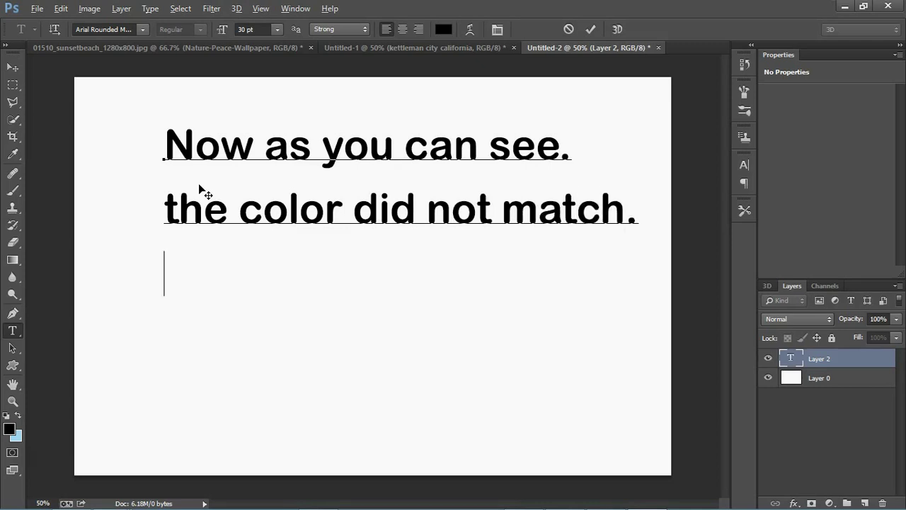
type("we will h")
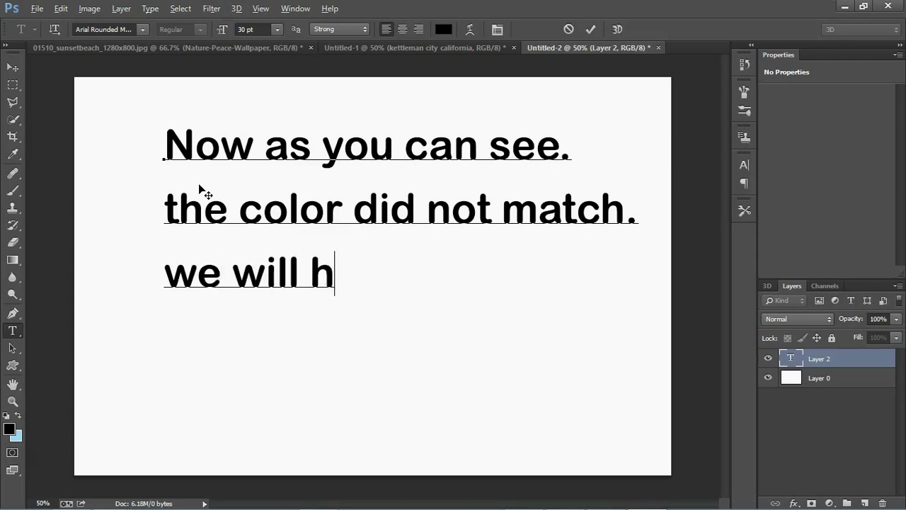
type("ave to make")
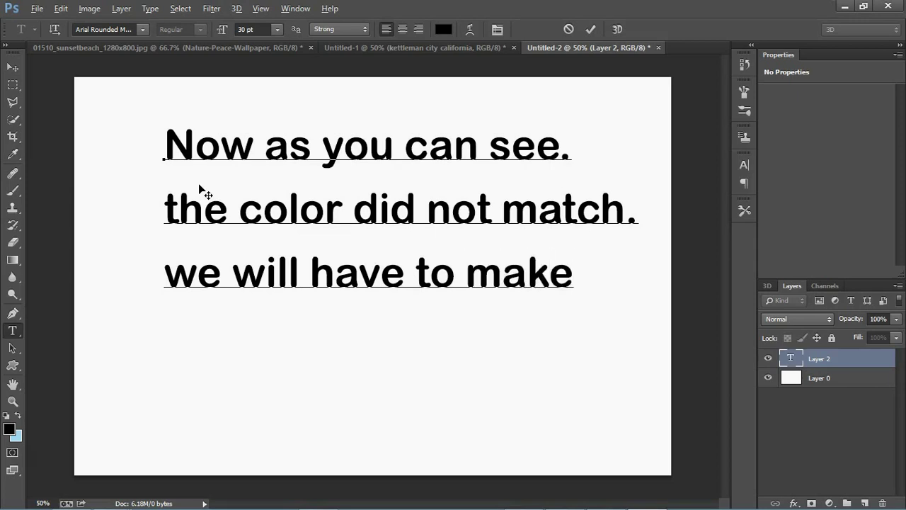
type("that")
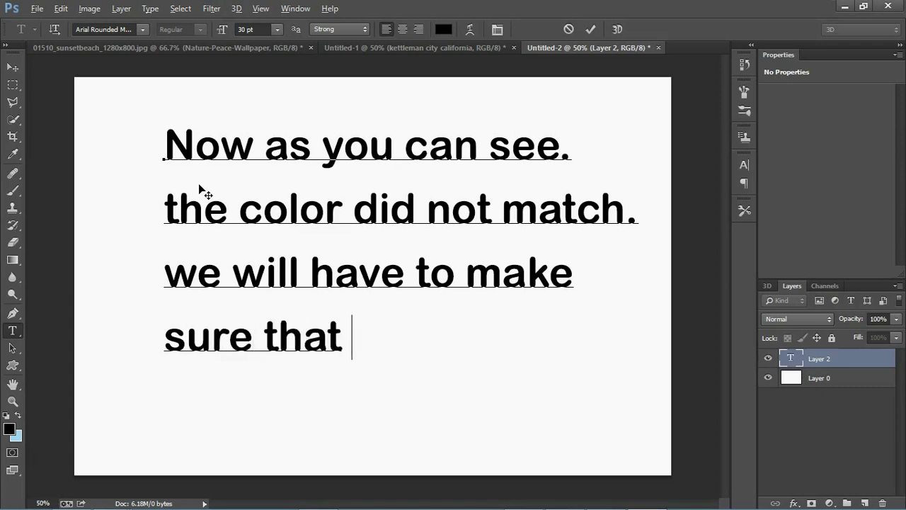
type("e color ma")
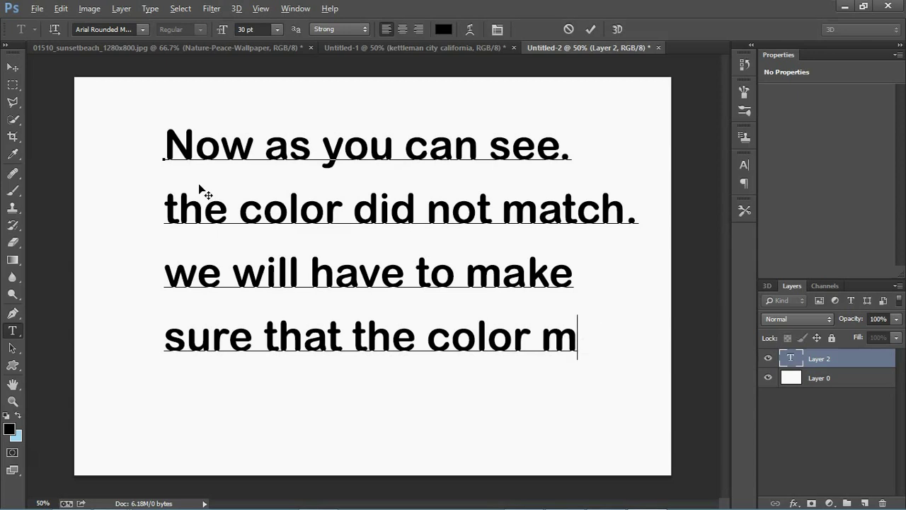
type("tch.")
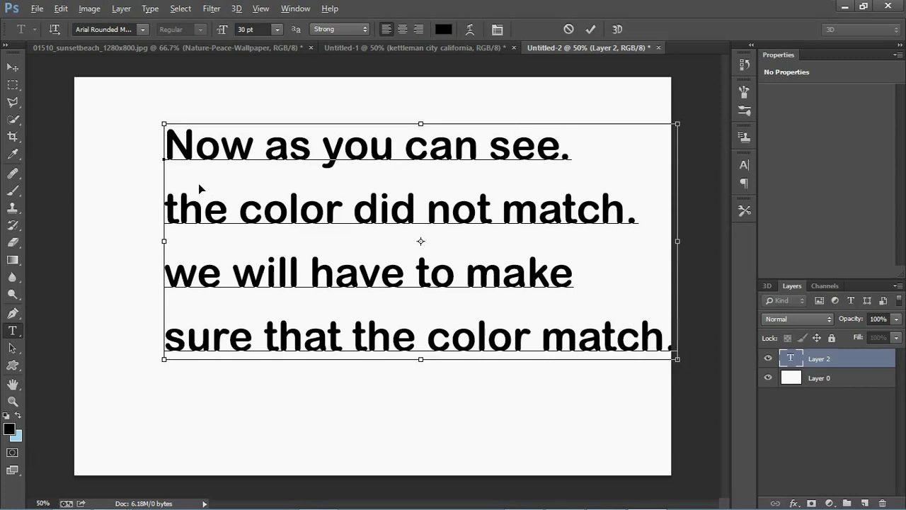
Step: Delete the note text and return to Untitled-1 with the Move tool
key("ctrl+a")
key("BackSpace")
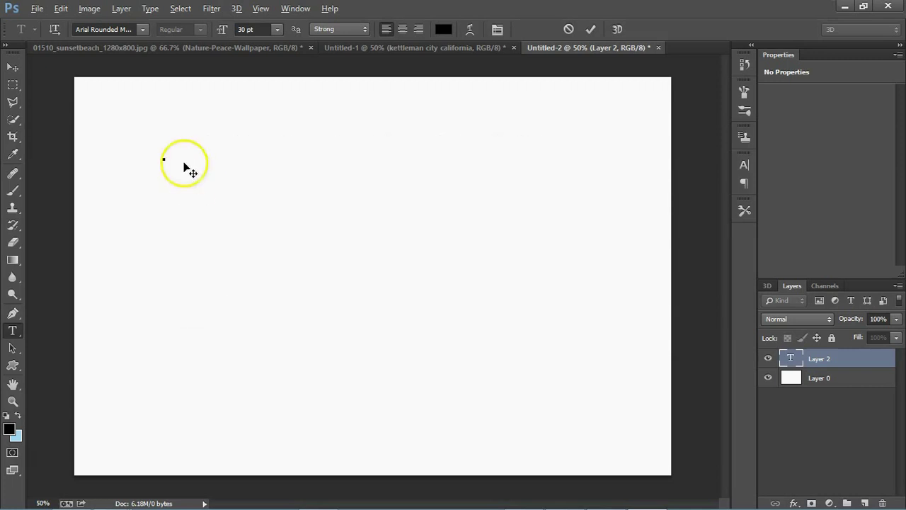
left_click(393, 48)
key("v")
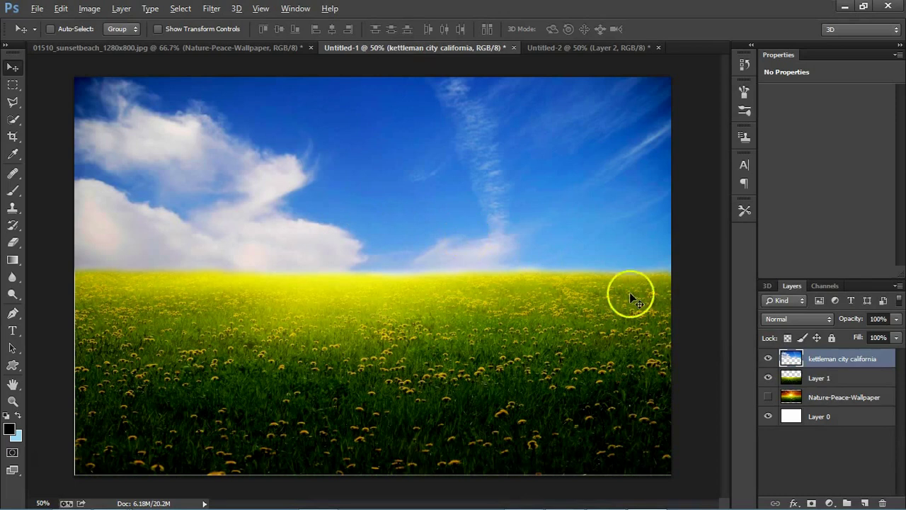
Step: Select the dandelion field Layer 1 and open Color Balance, closing it unchanged
left_click(825, 376)
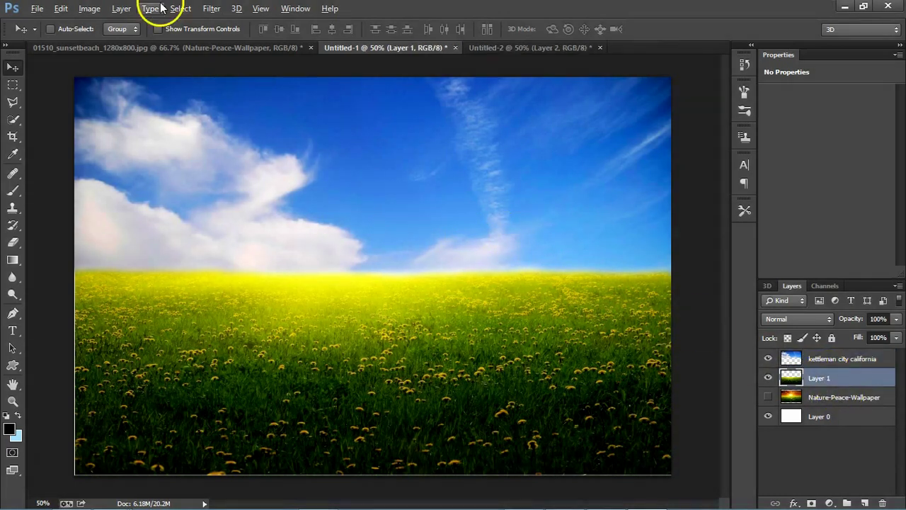
left_click(89, 8)
mouse_move(109, 42)
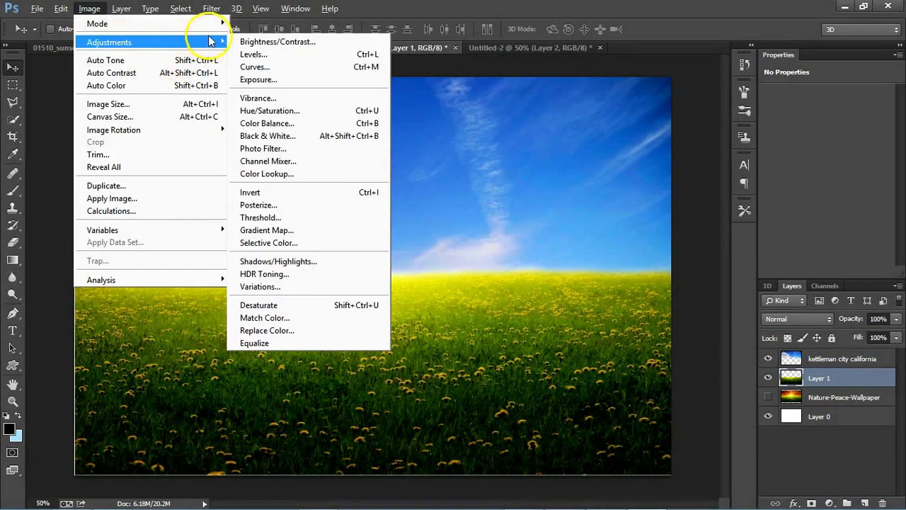
left_click(267, 123)
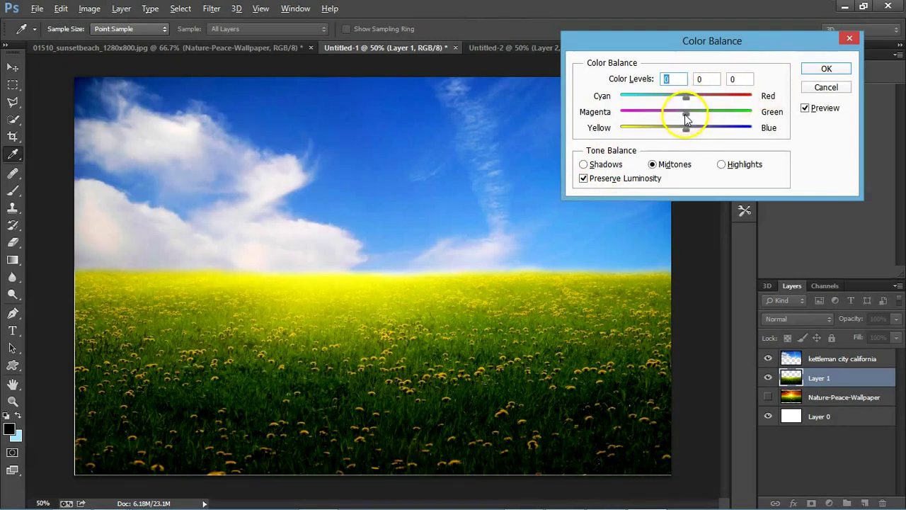
left_click(807, 69)
Step: Apply a light blue Photo Filter at 100% density to the field layer
left_click(89, 9)
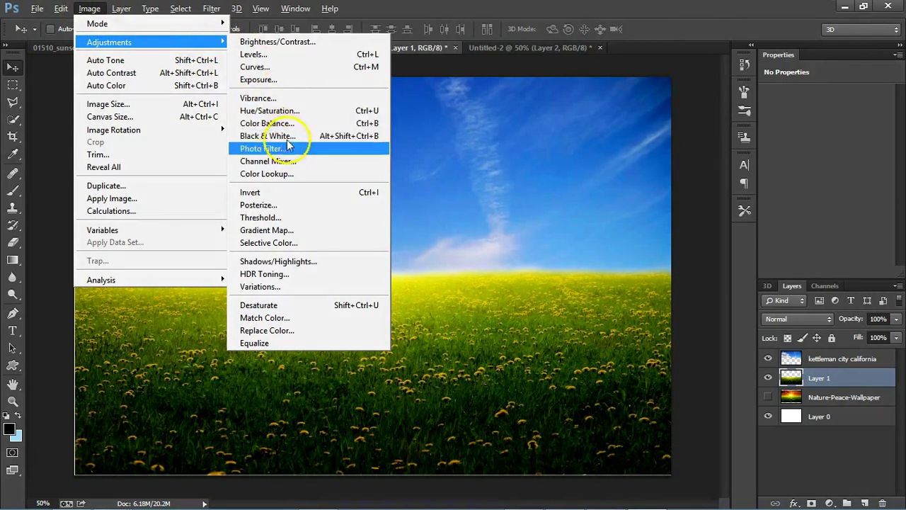
left_click(287, 148)
left_click(205, 210)
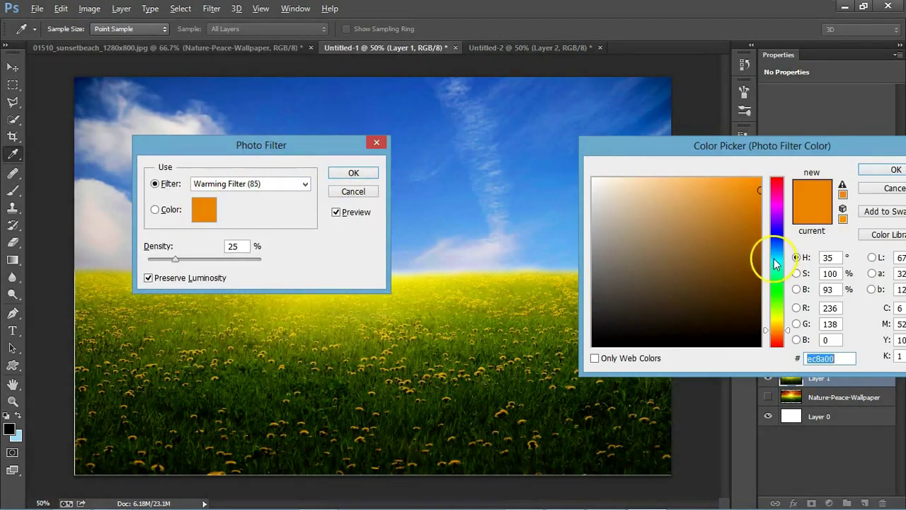
left_click(778, 255)
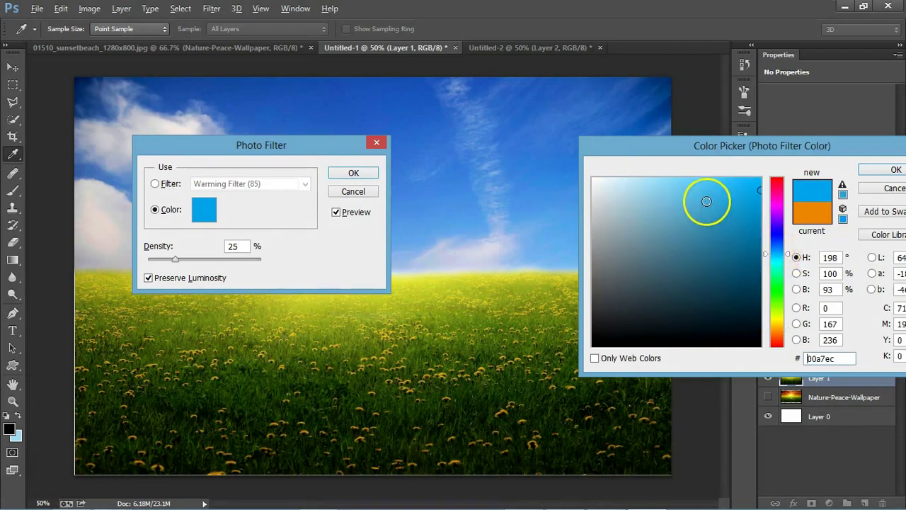
left_click(661, 188)
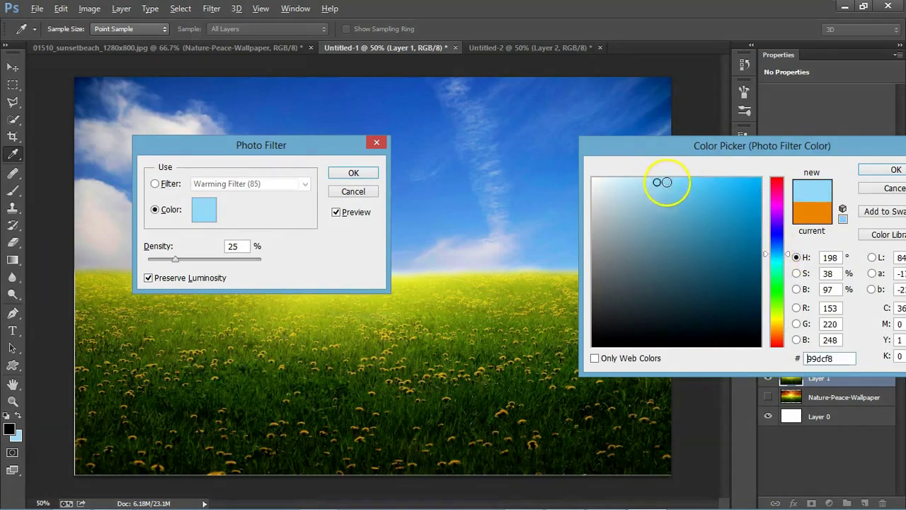
left_click(885, 170)
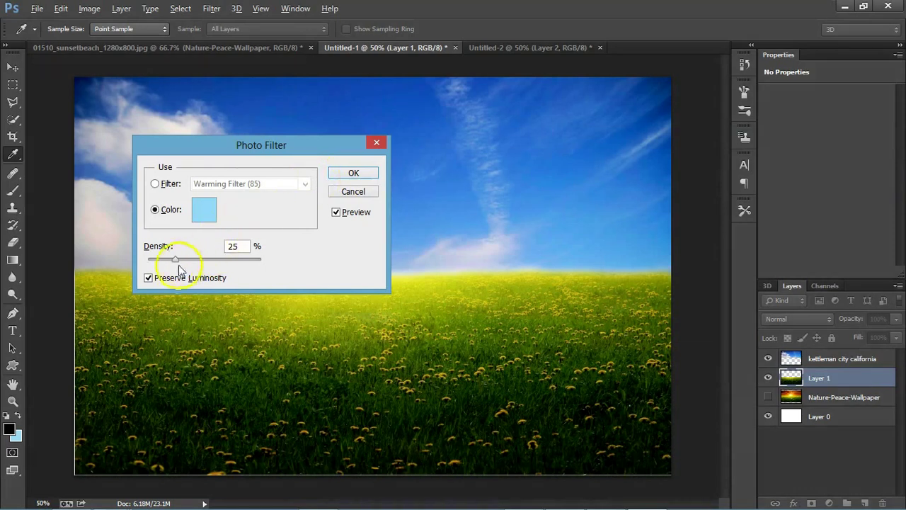
left_click_drag(175, 261, 283, 262)
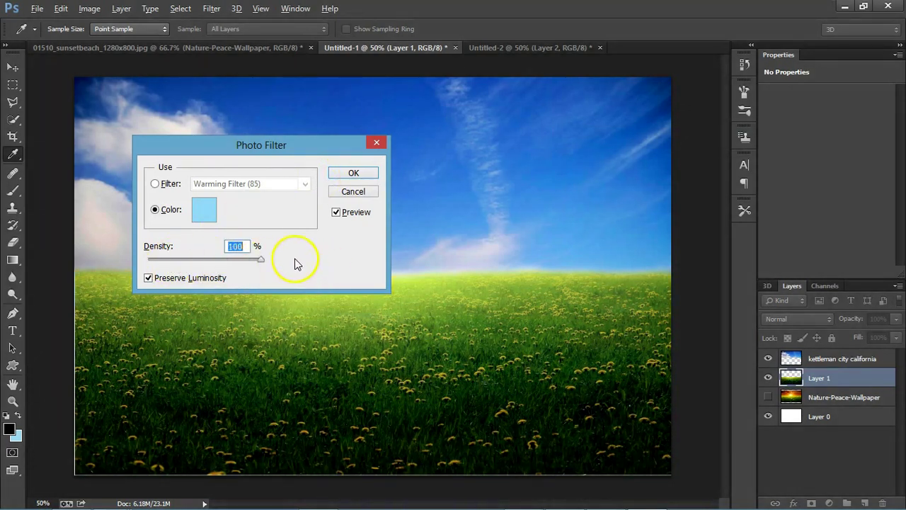
left_click(358, 171)
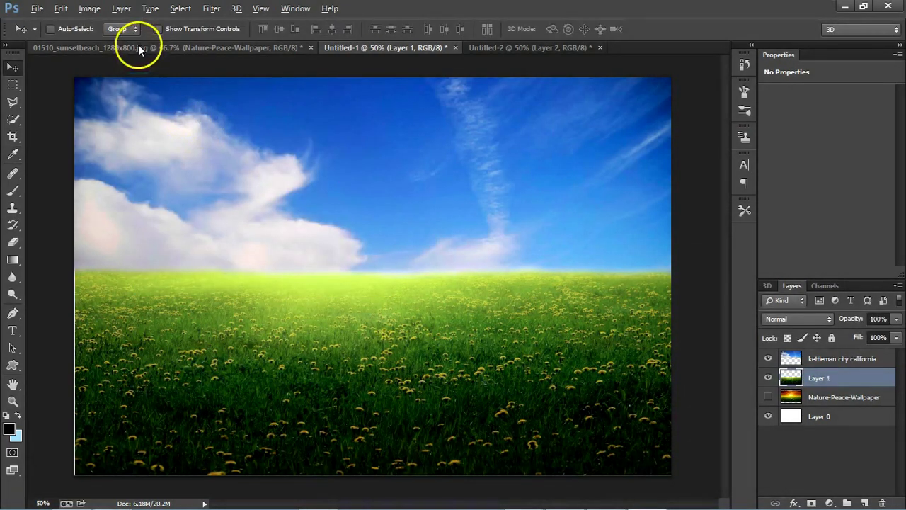
Step: Brighten the dandelion field with Levels, input levels 0, 2.34 and white at 241
left_click(90, 9)
mouse_move(109, 42)
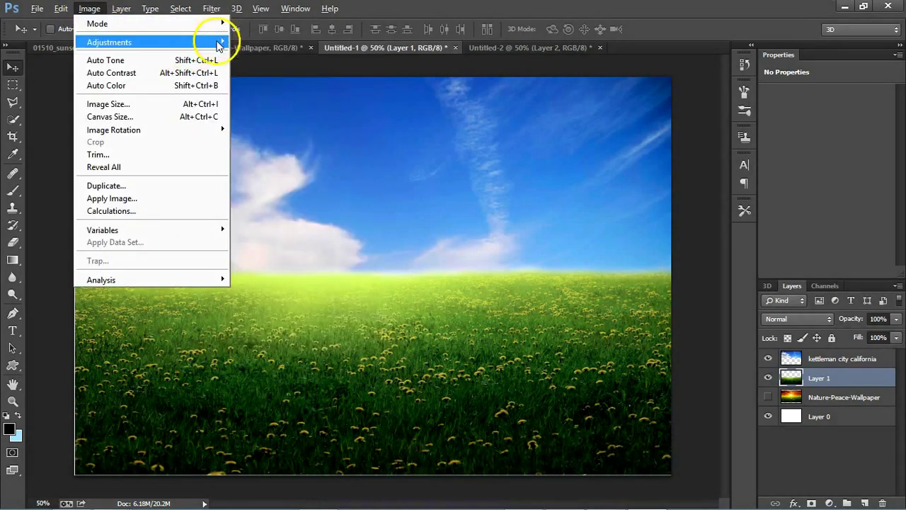
left_click(247, 56)
left_click_drag(659, 273, 601, 269)
left_click_drag(746, 274, 693, 275)
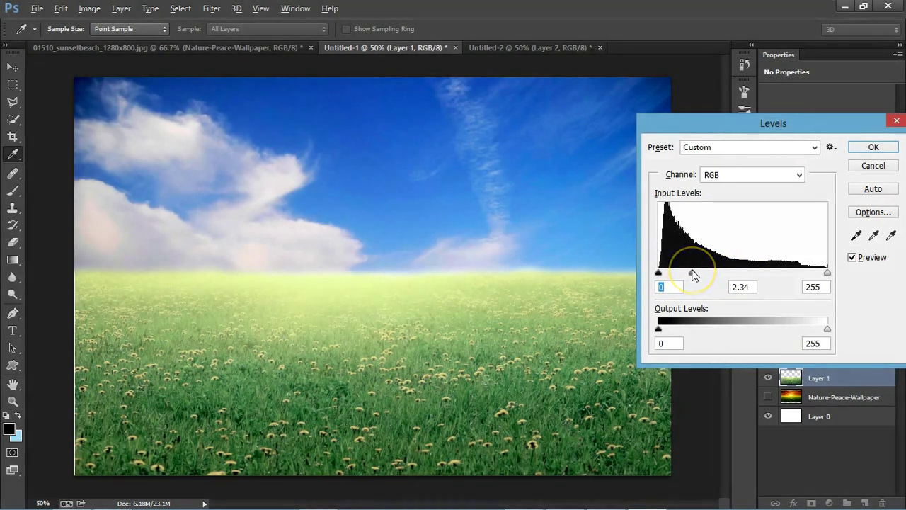
left_click_drag(827, 274, 786, 273)
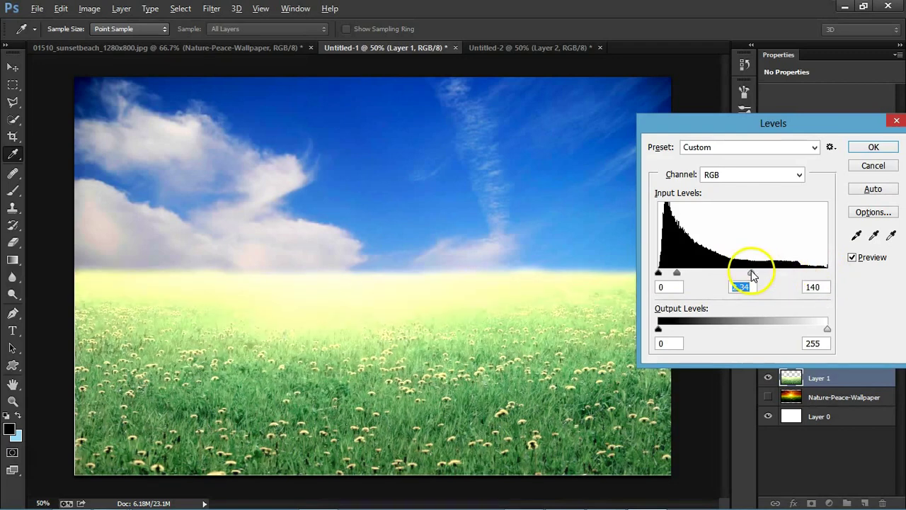
left_click_drag(754, 273, 866, 277)
left_click_drag(699, 275, 694, 276)
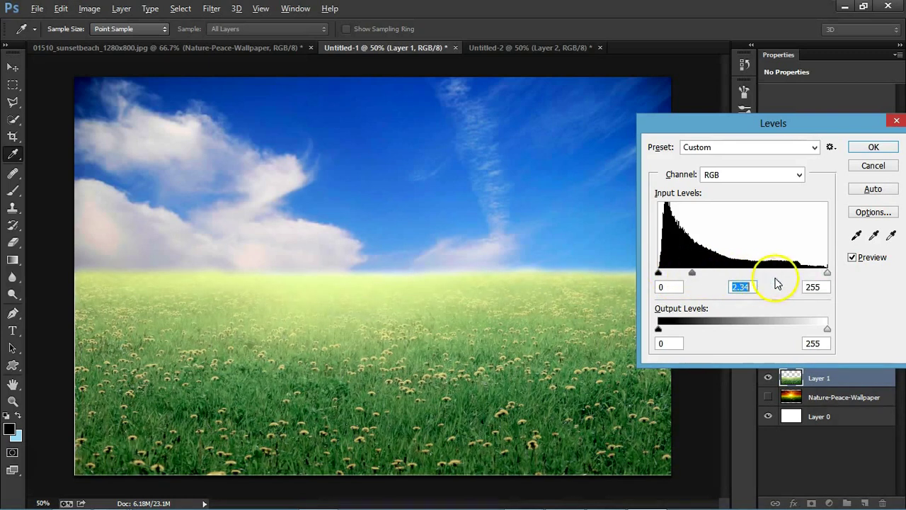
left_click_drag(828, 274, 818, 274)
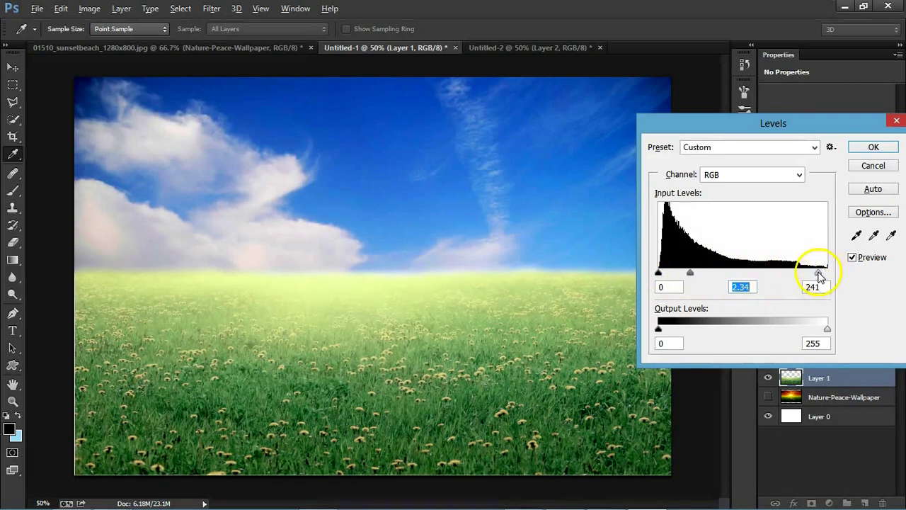
left_click(871, 147)
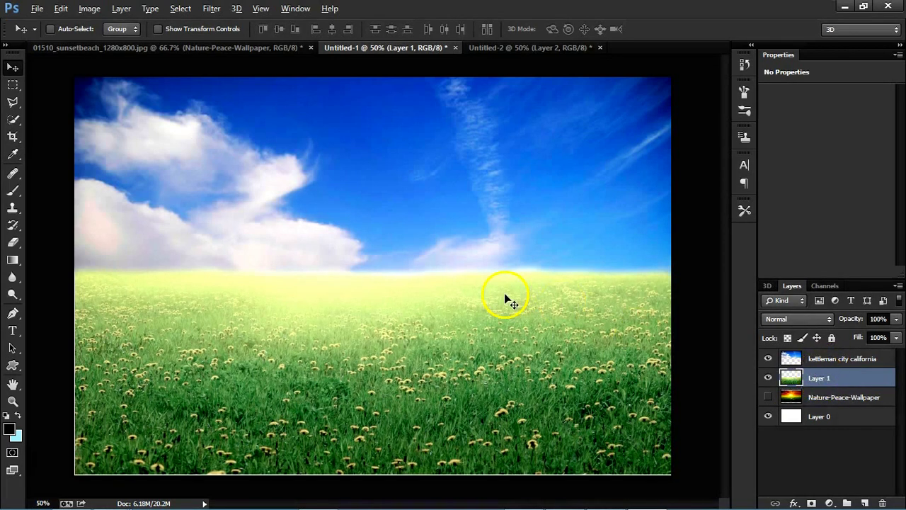
Step: Nudge the grass layer into place and stretch it taller toward the sky
key("Up")
key("Up")
key("Up")
key("Up")
key("Up")
key("Up")
key("Down")
key("Down")
key("Down")
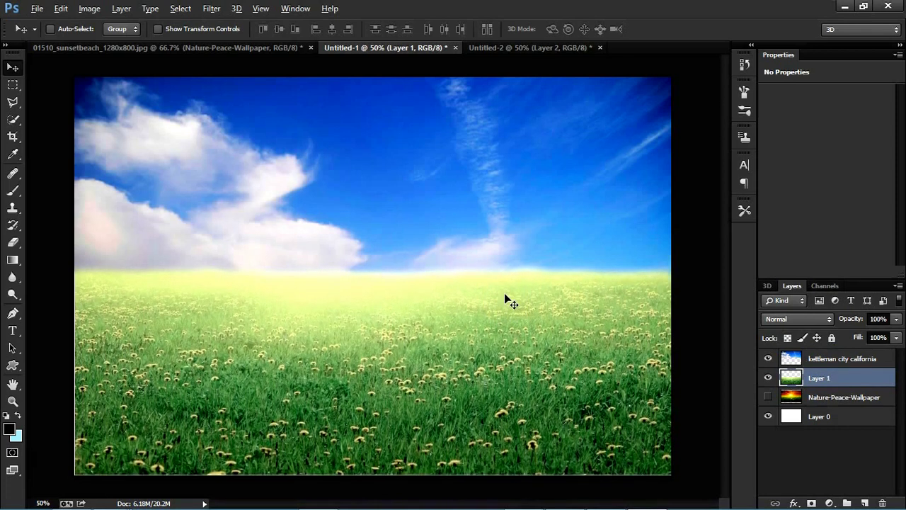
key("Down")
key("Down")
key("Down")
key("Down")
key("ctrl+t")
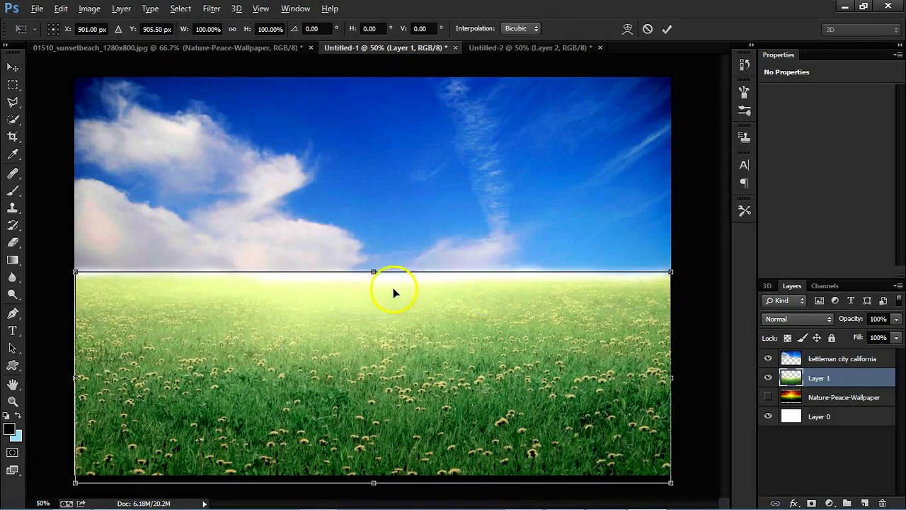
left_click_drag(373, 271, 371, 260)
key("Return")
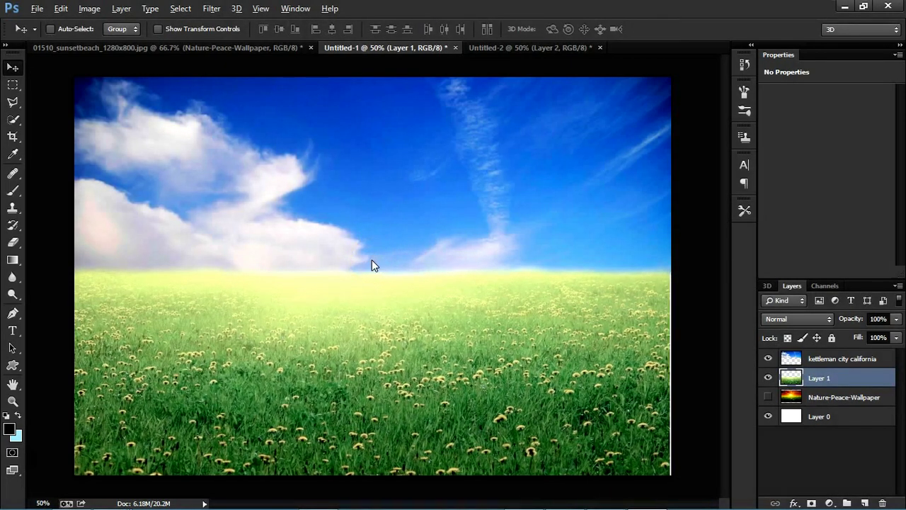
Step: Widen the grass layer out to the canvas's right edge
key("ctrl+t")
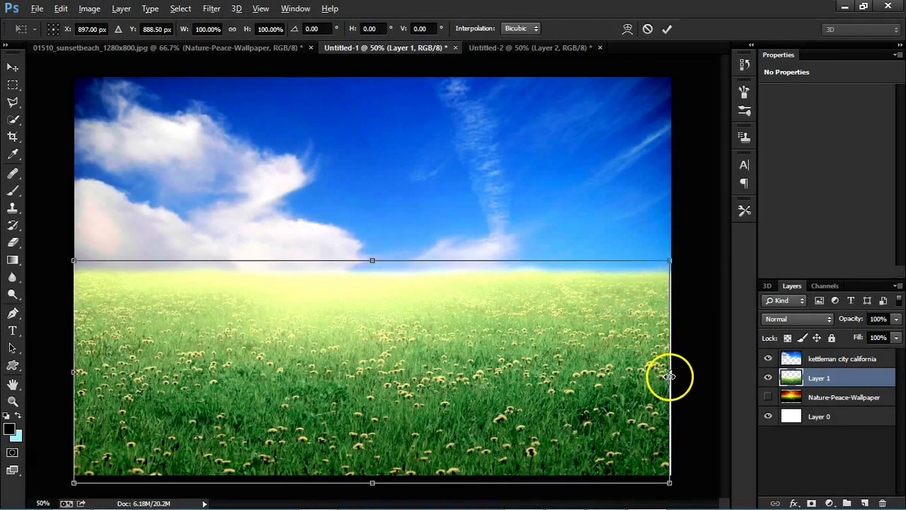
left_click_drag(670, 376, 674, 373)
key("Return")
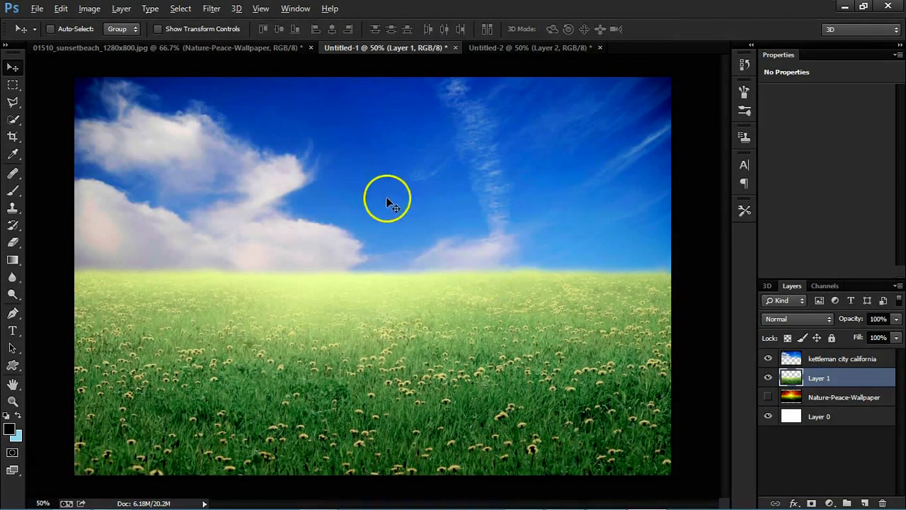
Step: On Untitled-2, type the trial text 'Yes. i think it perfect now.' and erase it
left_click(496, 48)
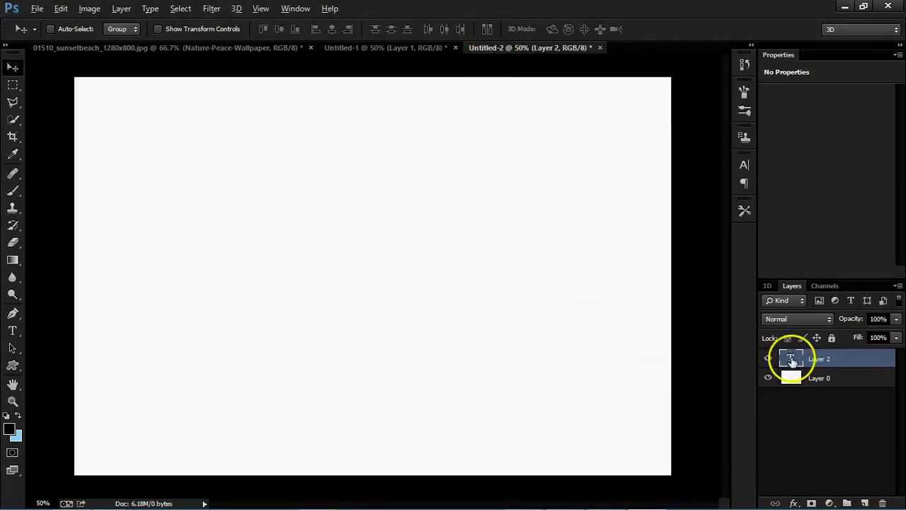
double_click(791, 359)
type("Y")
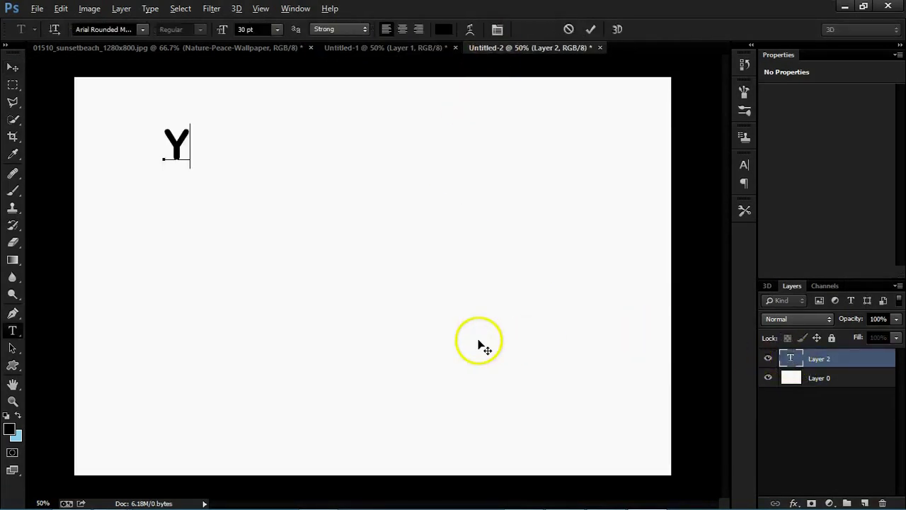
type("es. i ")
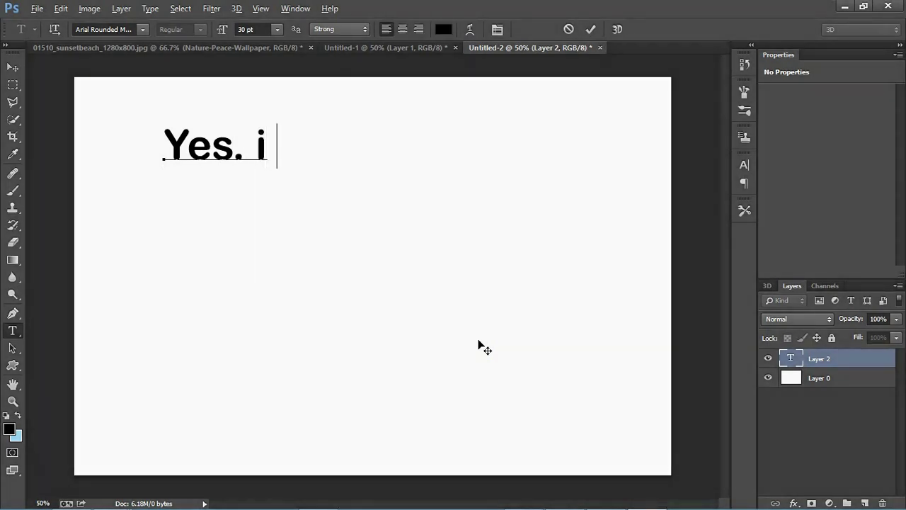
type("think it ")
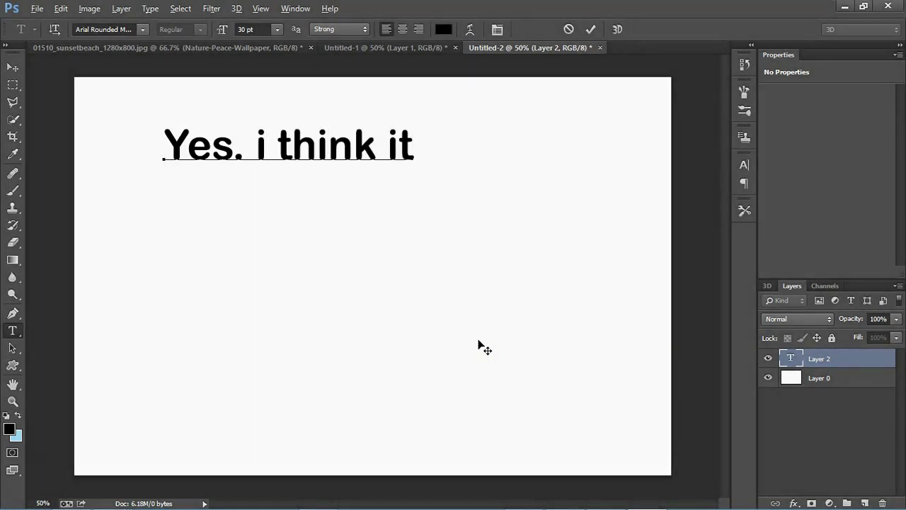
type("p")
type("erfect now.")
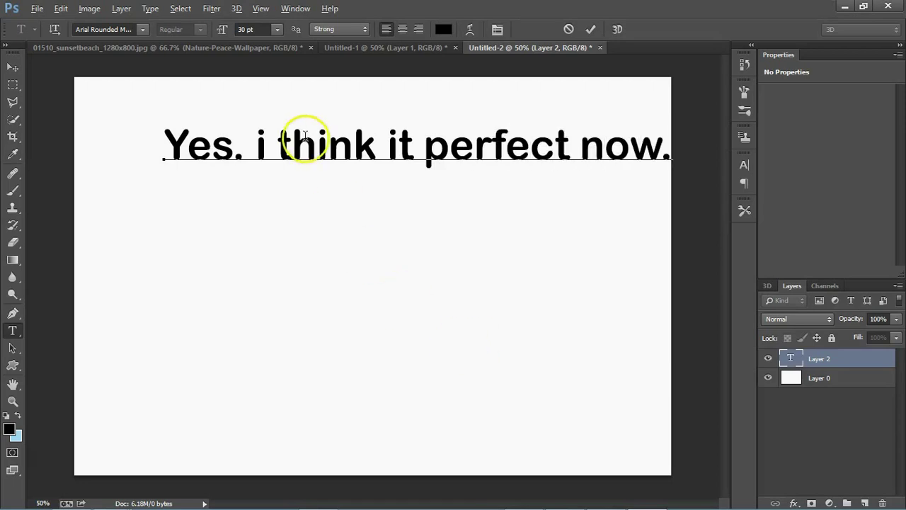
key("ctrl+a")
key("BackSpace")
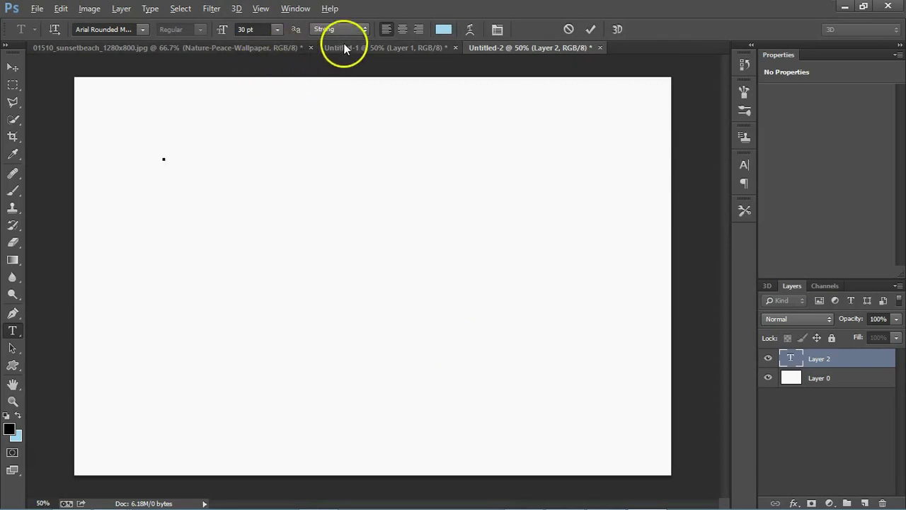
Step: Visit Untitled-1, choose the Move tool, and return to Untitled-2
left_click(344, 46)
key("v")
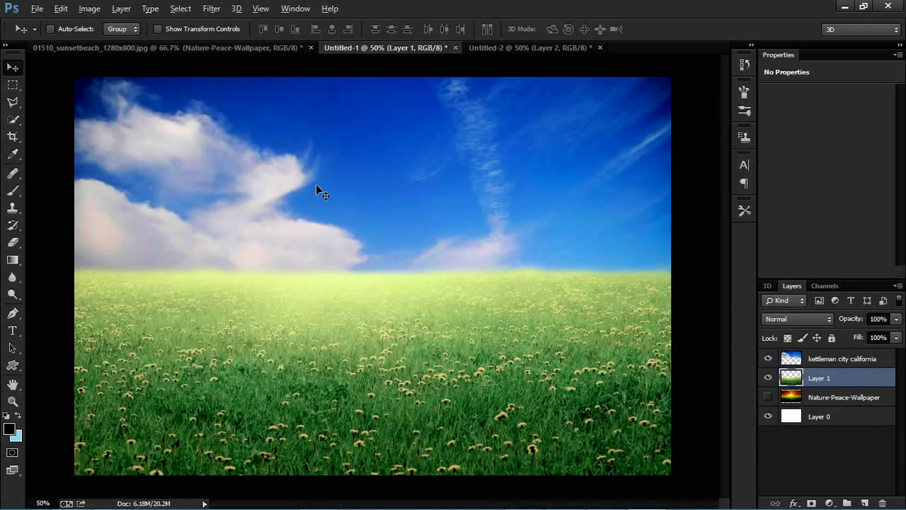
left_click(514, 47)
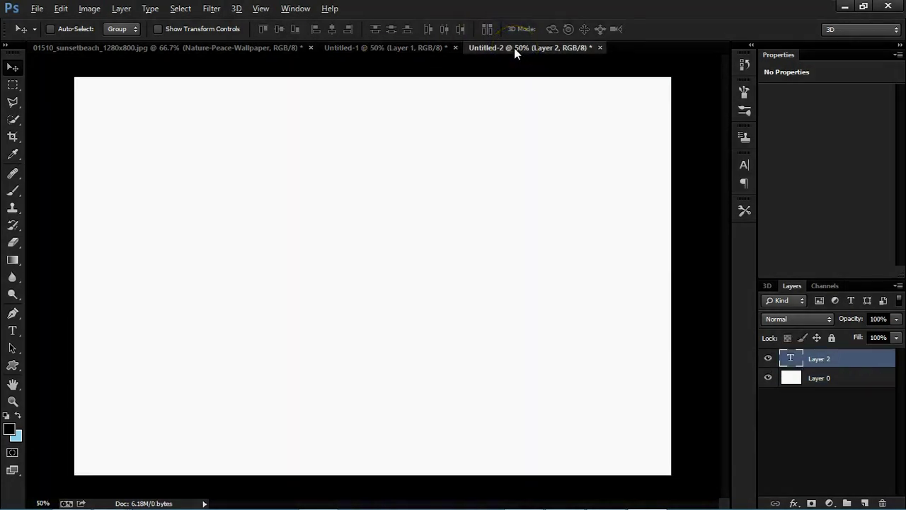
Step: Clear the light blue text on the canvas and set the text colour to black
double_click(786, 358)
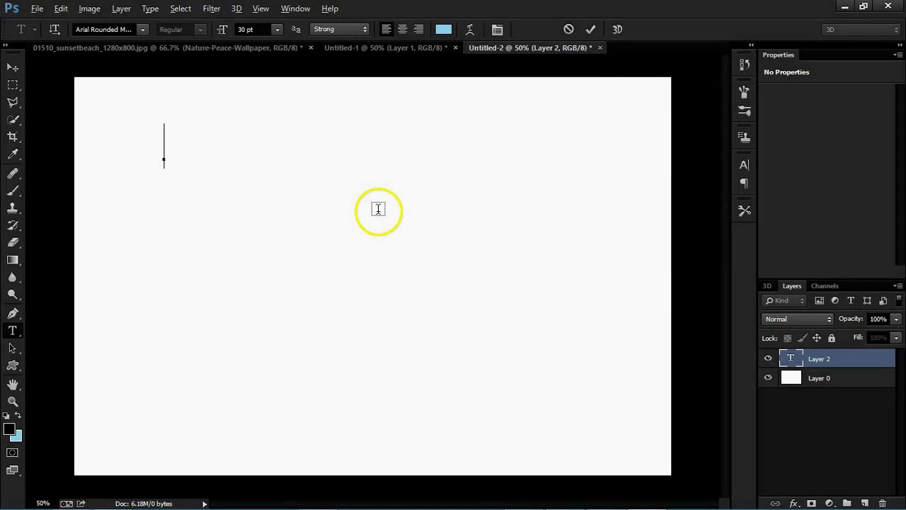
type("That's")
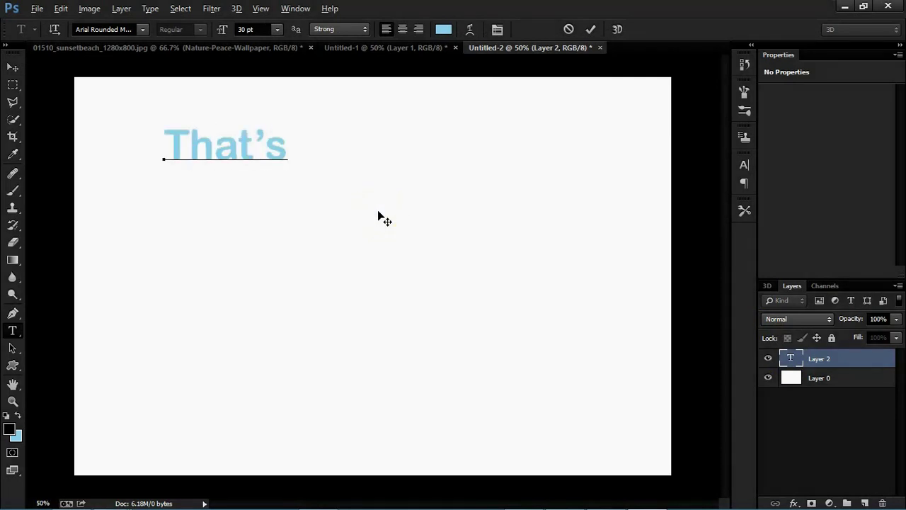
key("ctrl+a")
key("BackSpace")
left_click(11, 428)
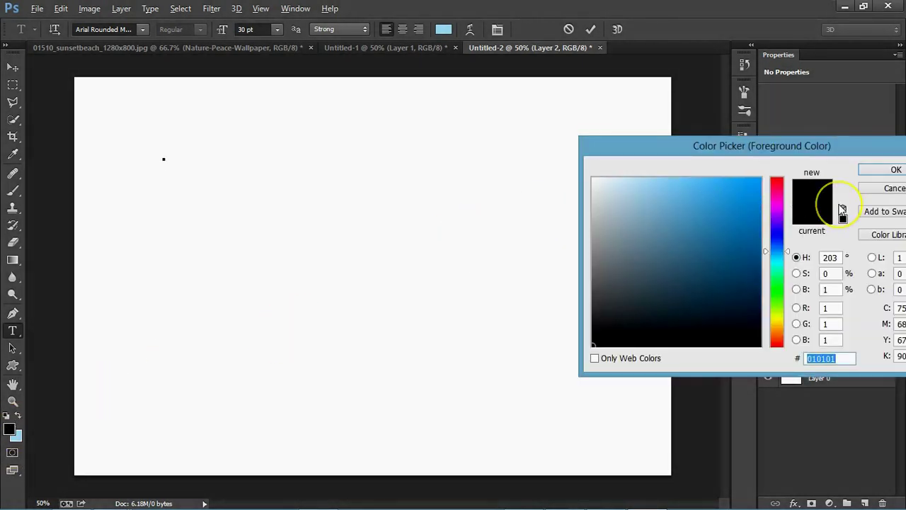
key("Return")
Step: Type the three-line note 'That's all about replacing / the sky background of / a picture', then select it all
type("Th")
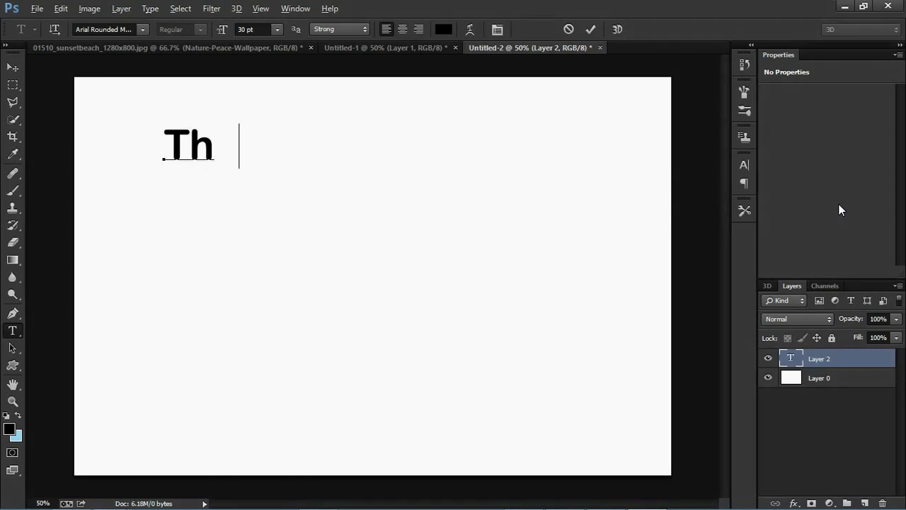
type("at's al")
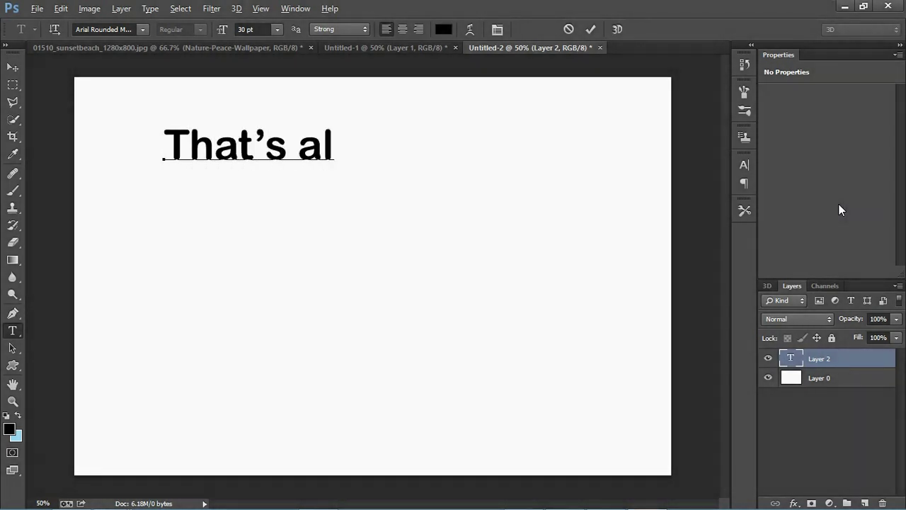
type("l")
type(" about ")
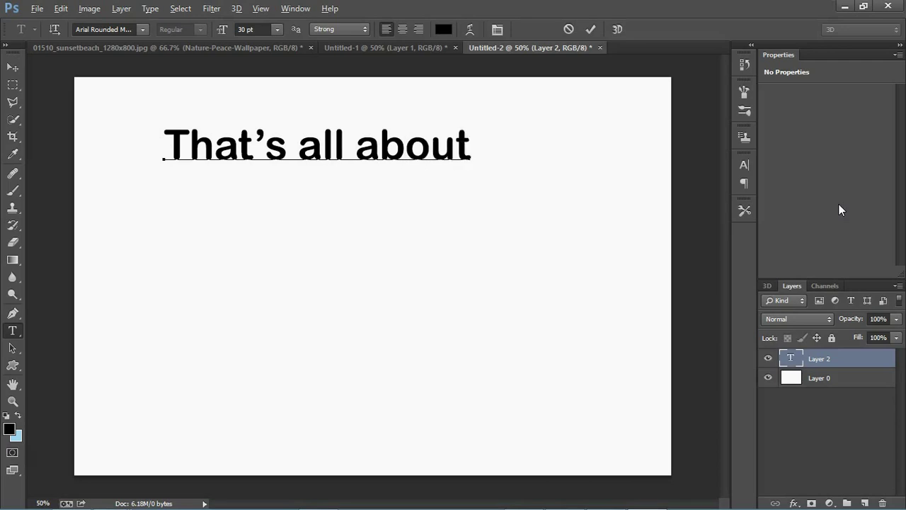
type("rep")
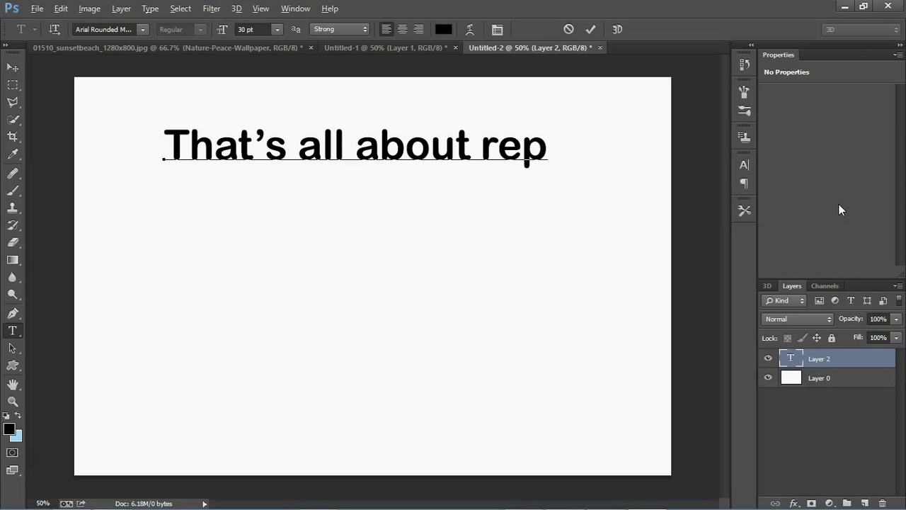
type("lacing")
key("Return")
type("the sky")
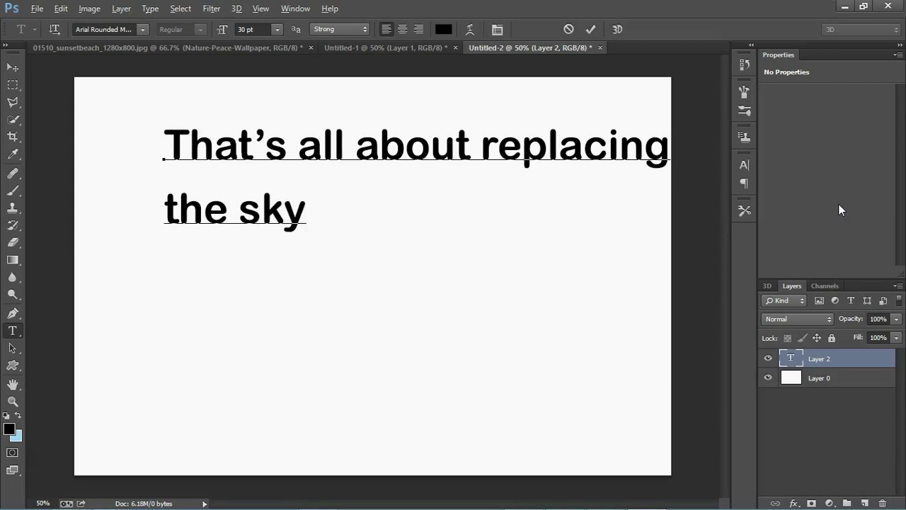
type(" back")
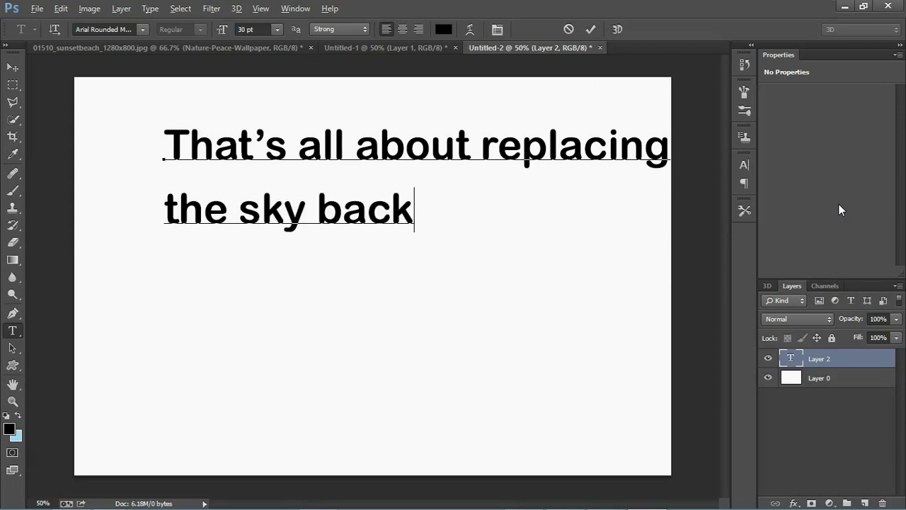
type("ground ")
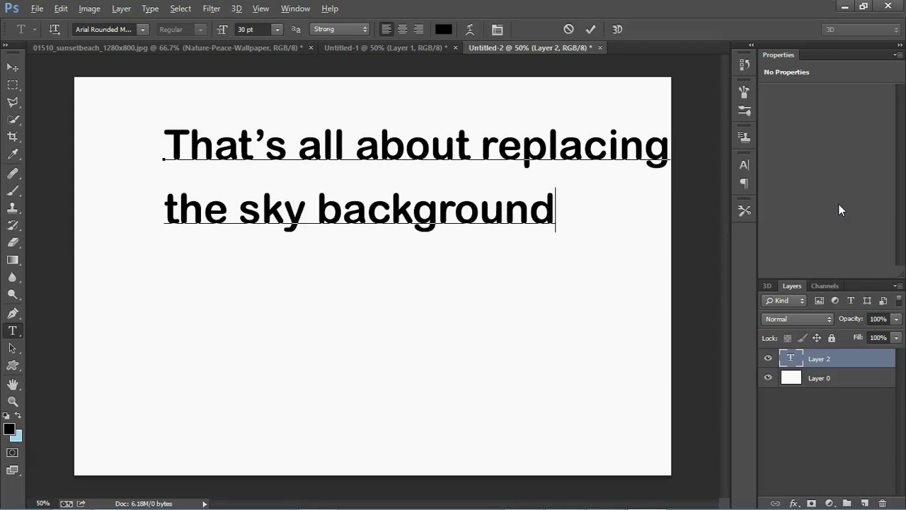
type("of")
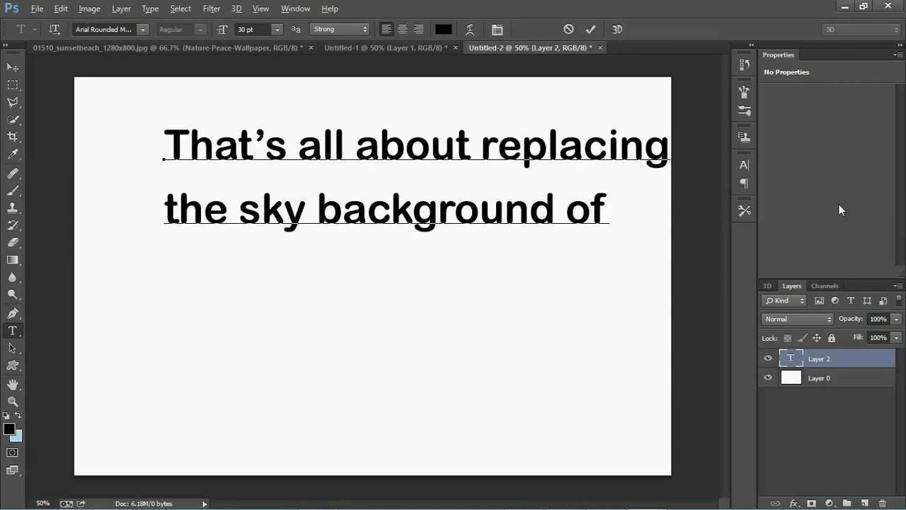
key("Return")
type("a pictur")
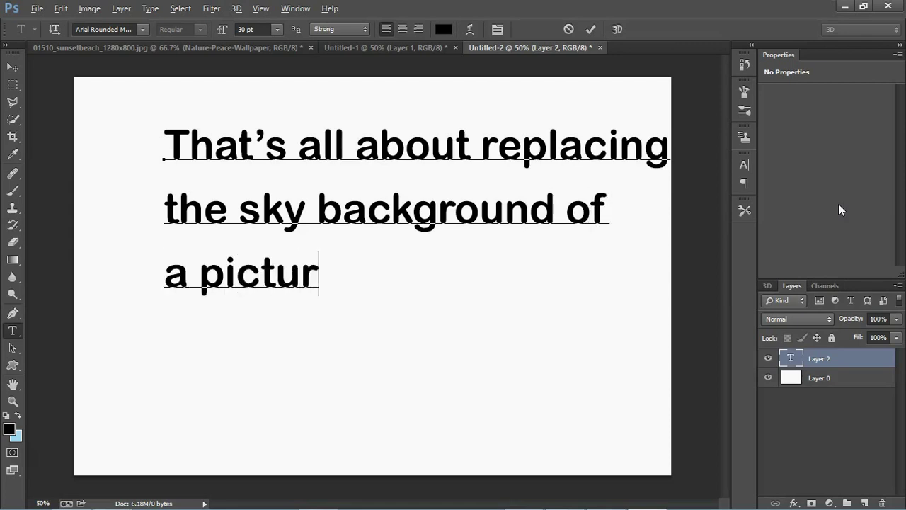
type("e")
key("ctrl+a")
key("BackSpace")
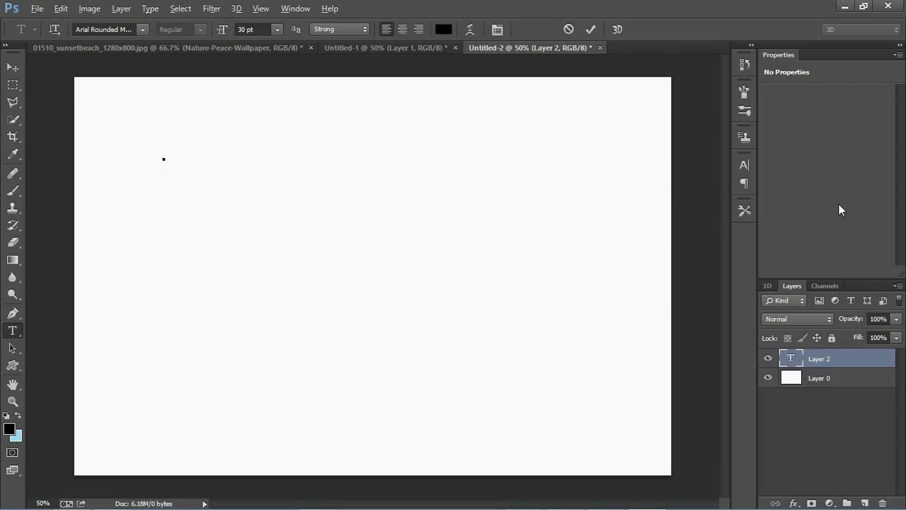
type("Thank ")
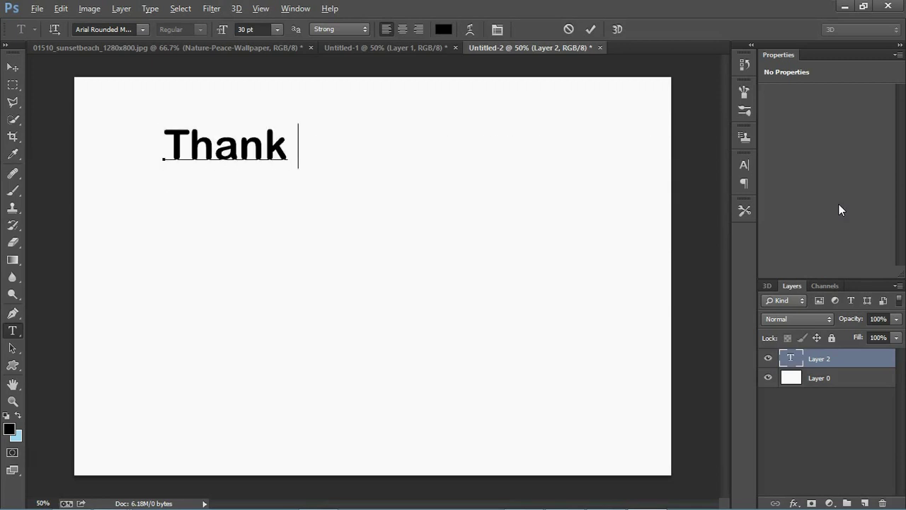
type("youforles")
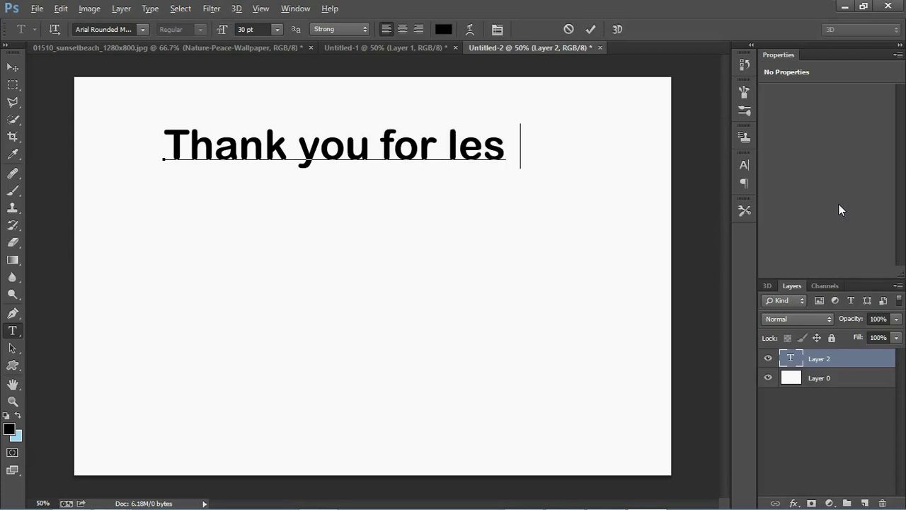
type("tini ng")
key("Left")
key("Left")
key("Left")
key("Delete")
key("Delete")
key("Delete")
key("BackSpace")
key("BackSpace")
key("BackSpace")
type("is")
key("BackSpace")
type("te")
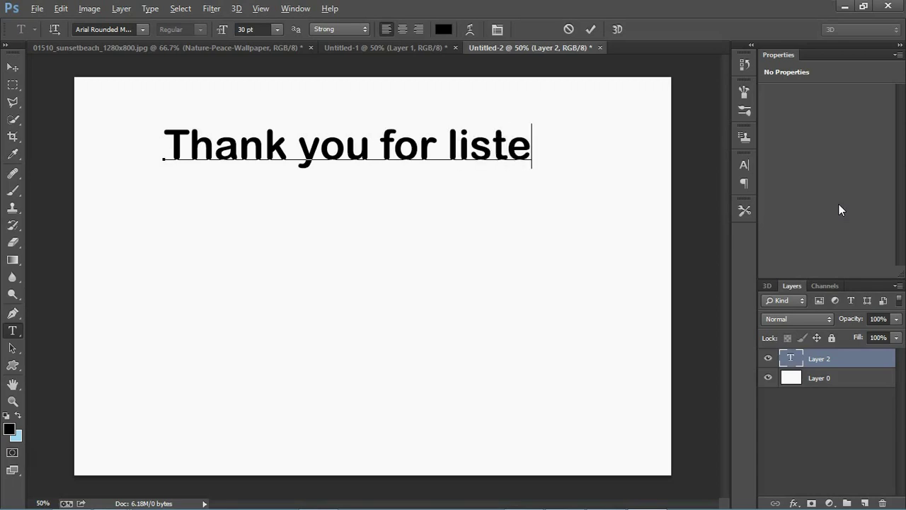
type("ni")
key("BackSpace")
type("ng.")
key("Return")
type("P")
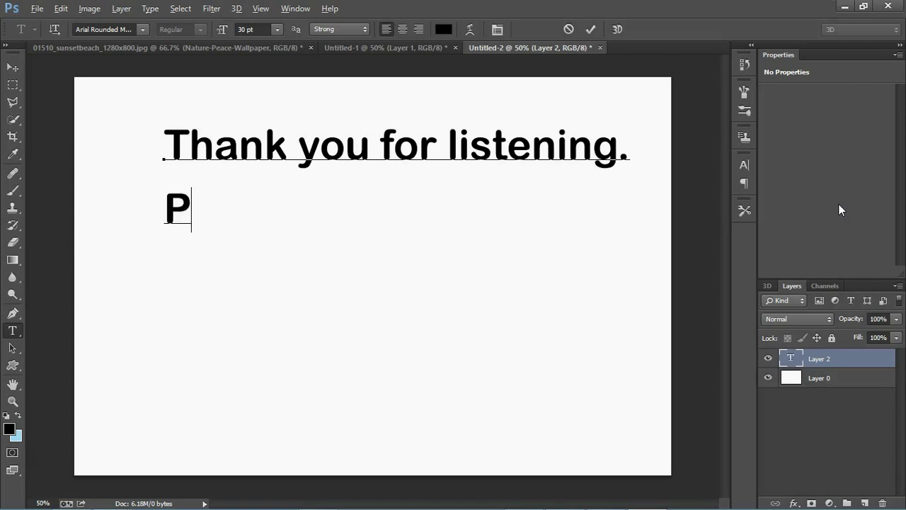
type("lease ")
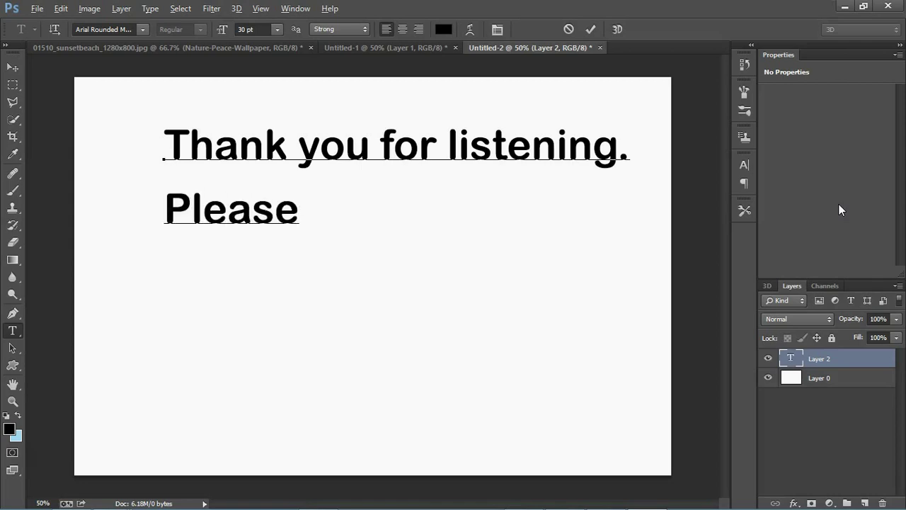
type("subscr")
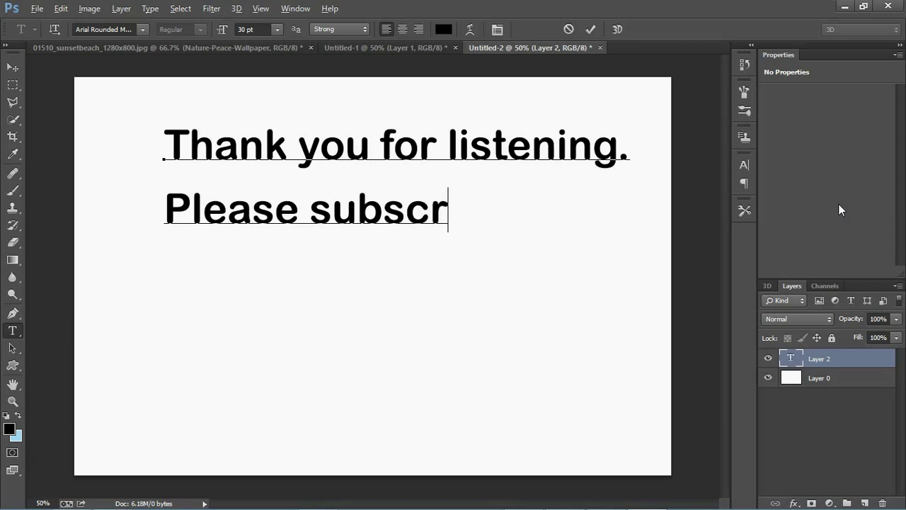
type("ibe ")
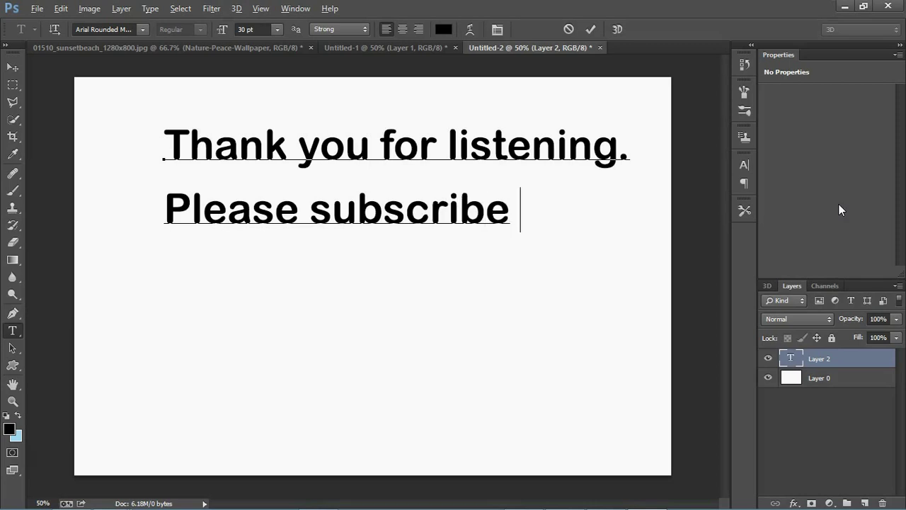
type("for more")
key("BackSpace")
key("BackSpace")
key("BackSpace")
key("Return")
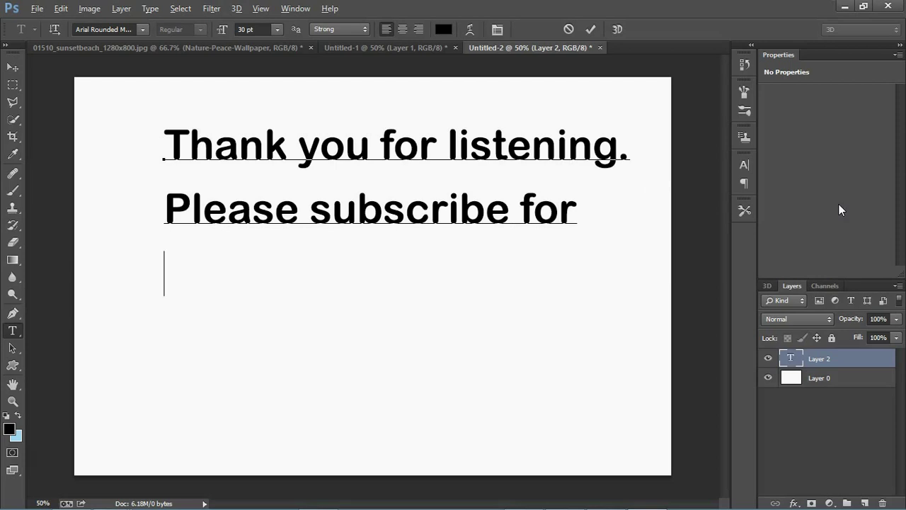
type("pho")
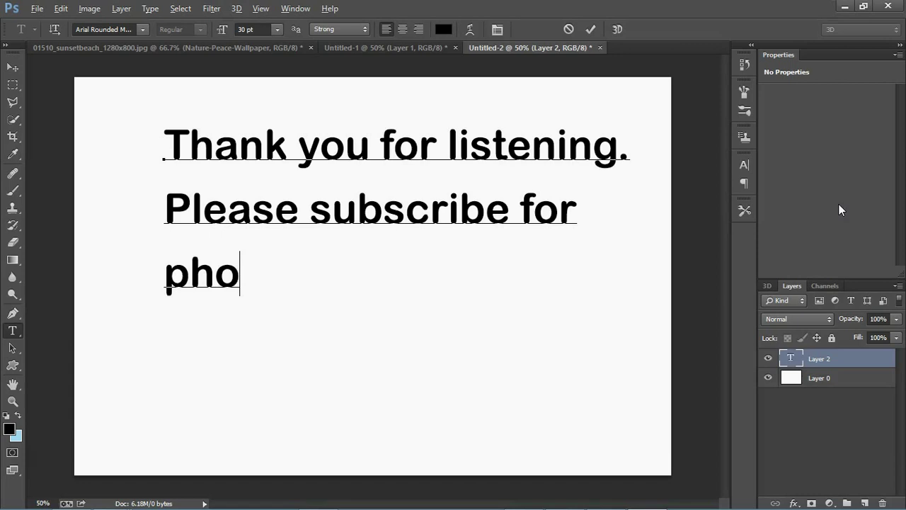
type("toshop")
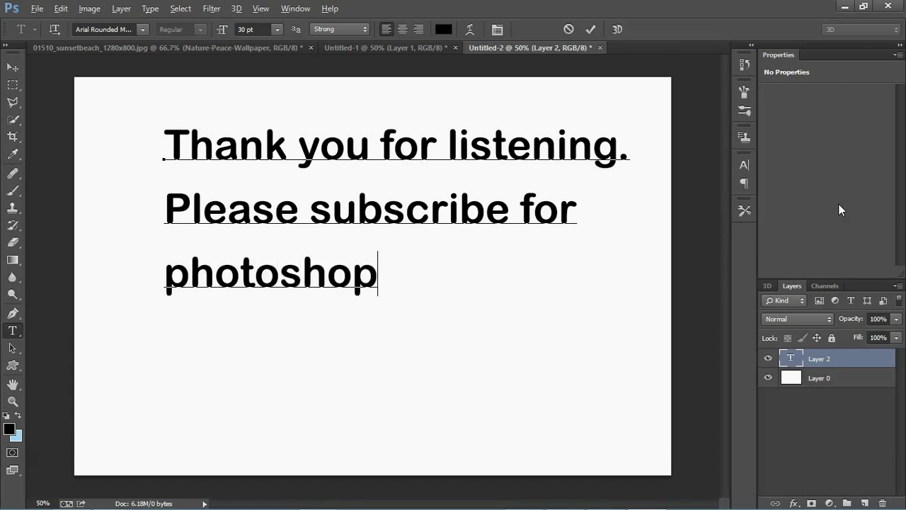
type(" tuto")
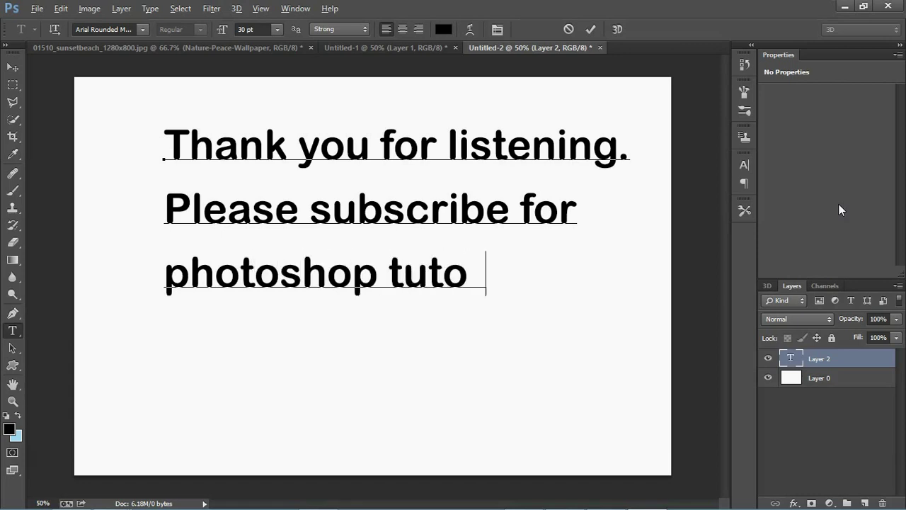
type("rial v")
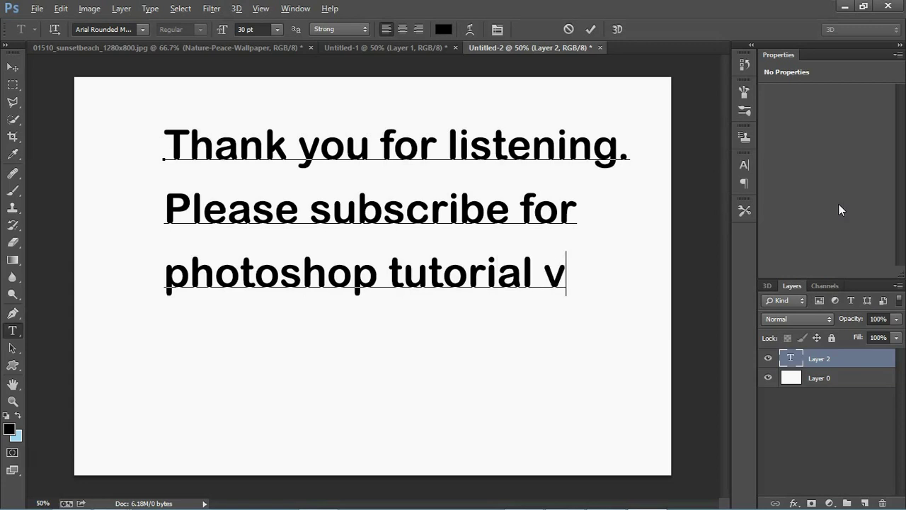
type("ideos")
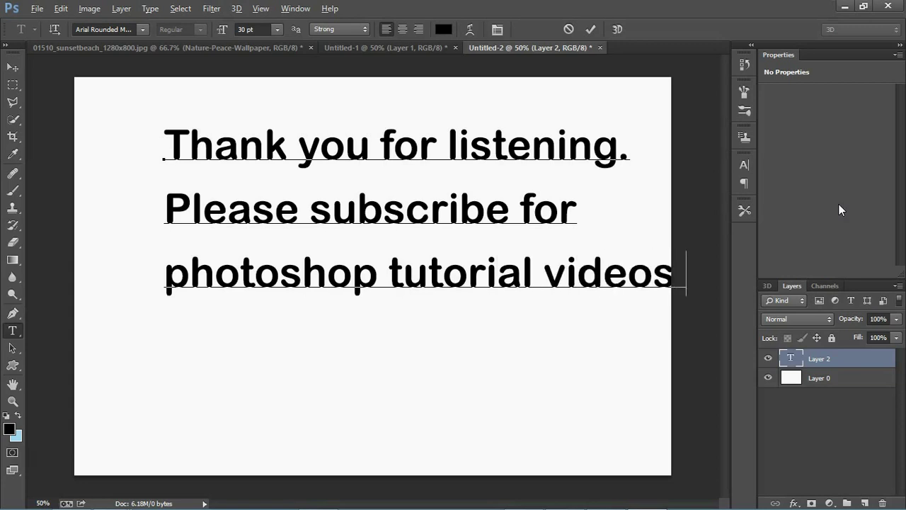
key("ctrl+a")
key("BackSpace")
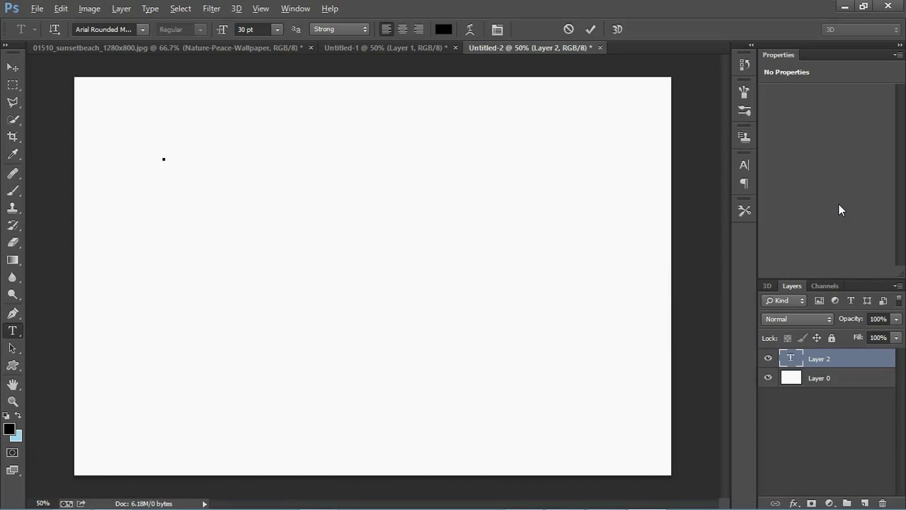
type("F")
key("BackSpace")
type("Pow")
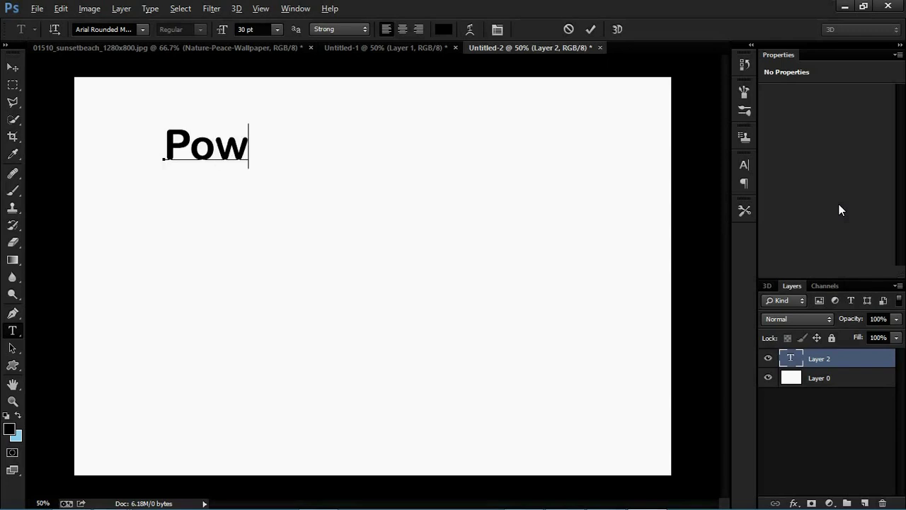
type("rered")
key("Left")
key("Left")
key("Left")
key("Left")
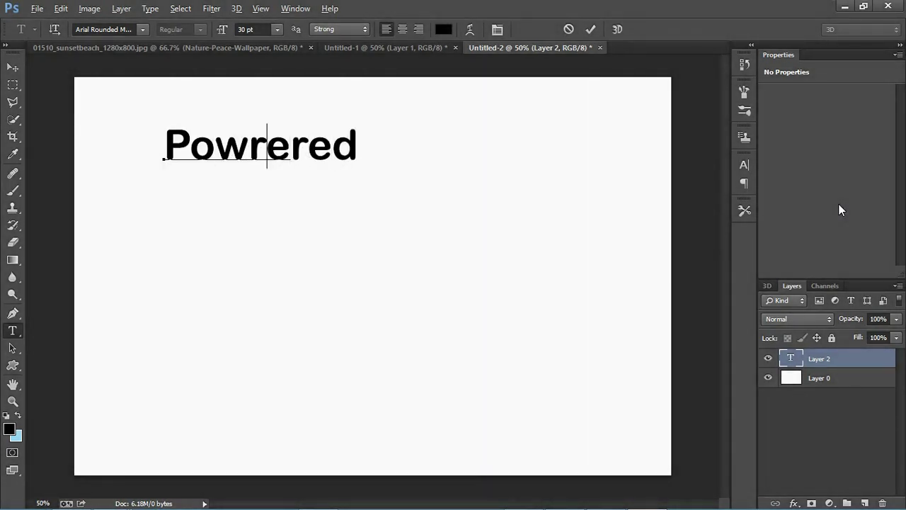
key("Delete")
key("Delete")
key("Delete")
key("Delete")
type("ered ")
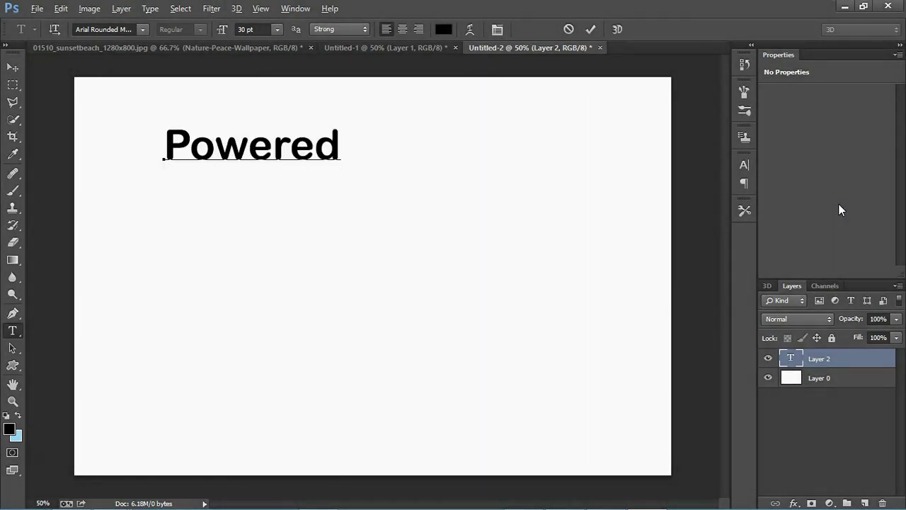
type("by ")
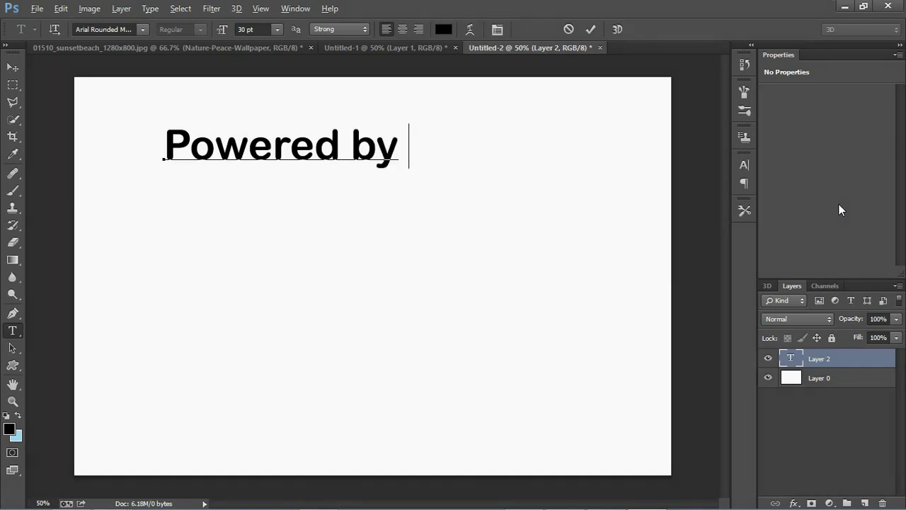
type("Fit-")
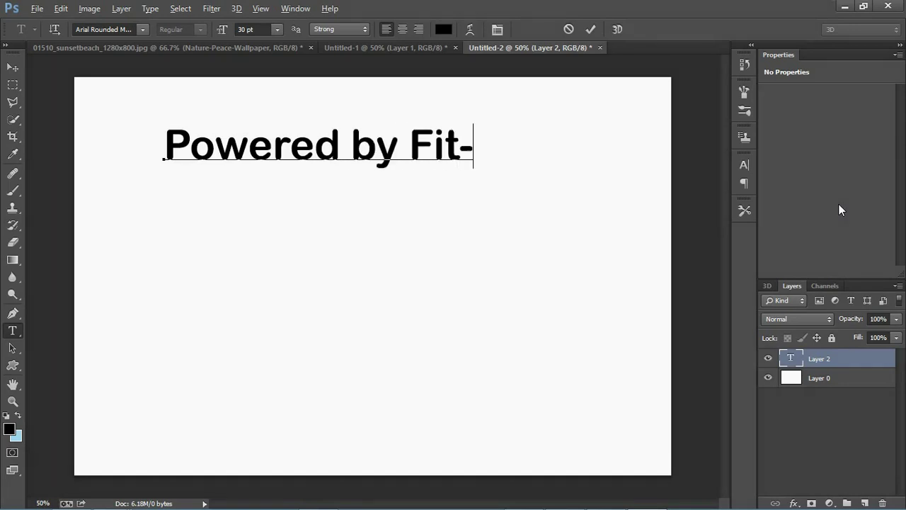
type("techno")
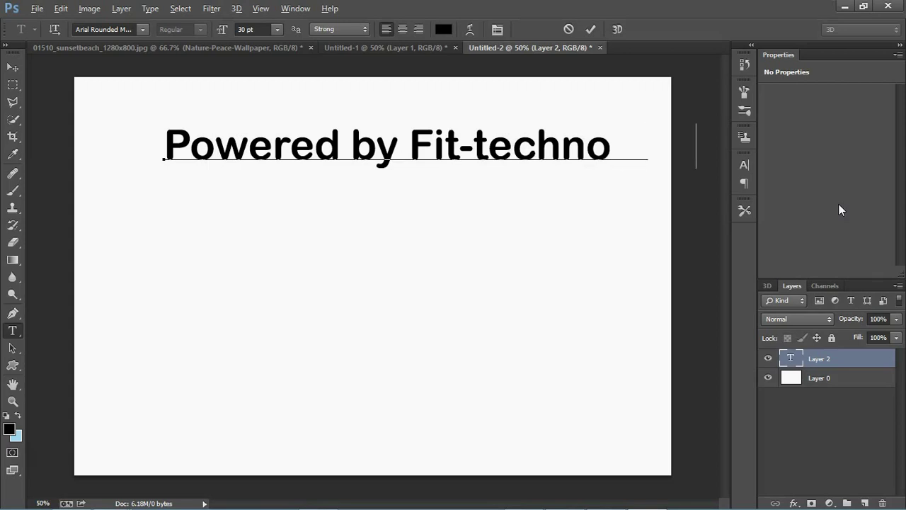
type("log")
key("BackSpace")
key("BackSpace")
key("BackSpace")
key("BackSpace")
key("BackSpace")
key("BackSpace")
key("BackSpace")
key("BackSpace")
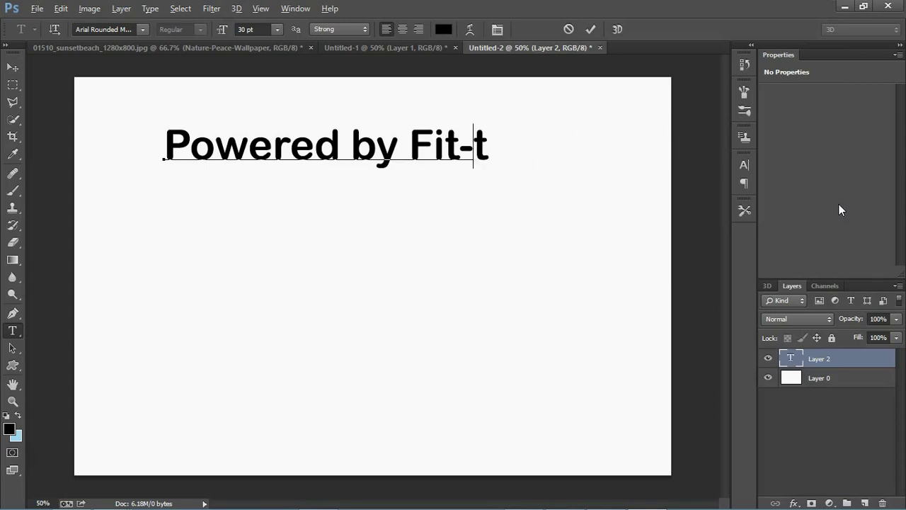
key("BackSpace")
key("BackSpace")
type(".")
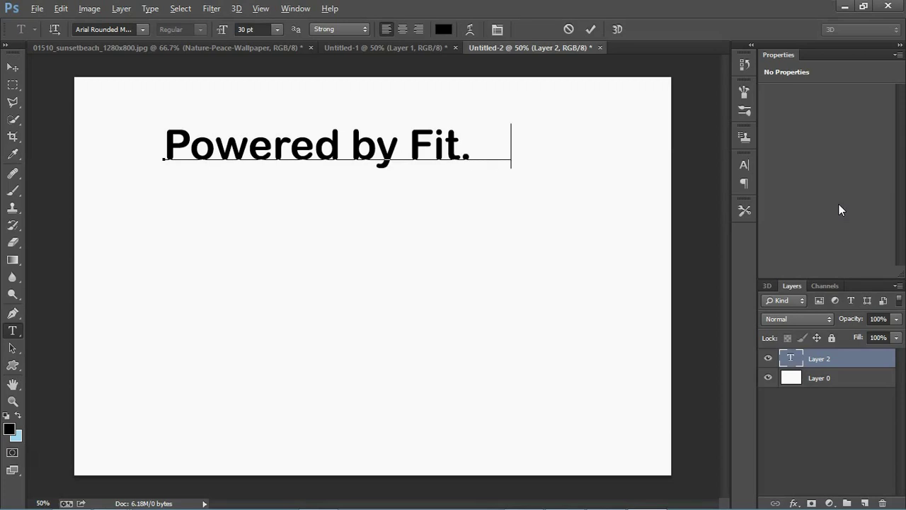
type("...")
key("ctrl+a")
key("BackSpace")
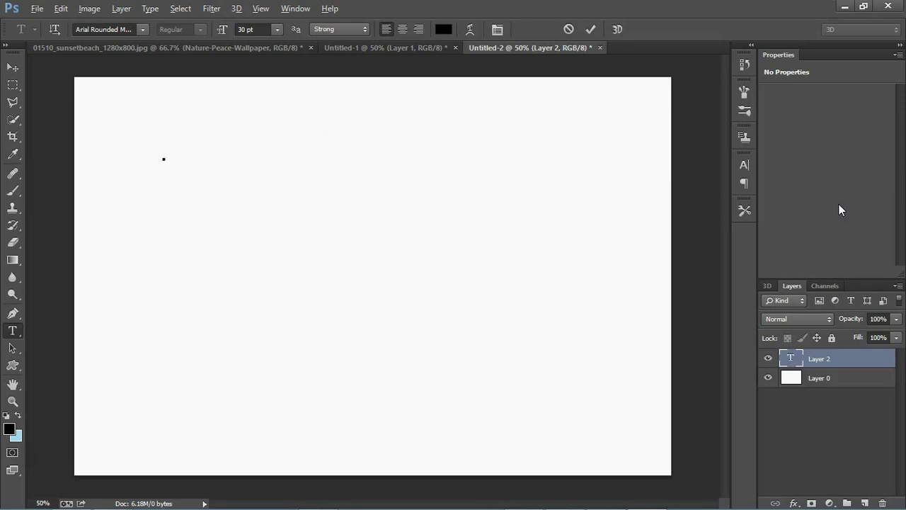